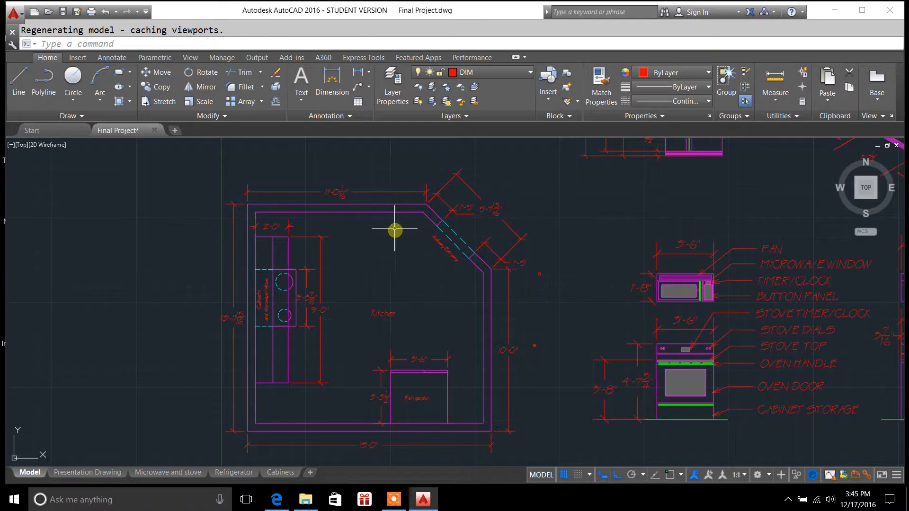
- Review the layer list of the kitchen project drawing, including the HATCH, HIDDEN, MVIEW and NOTES layers
middle_click_drag(559, 281, 556, 265)
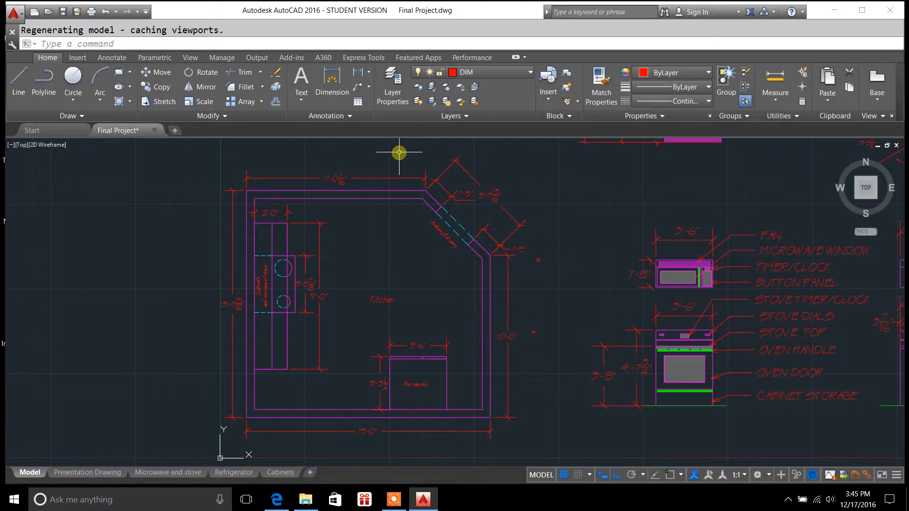
left_click(392, 99)
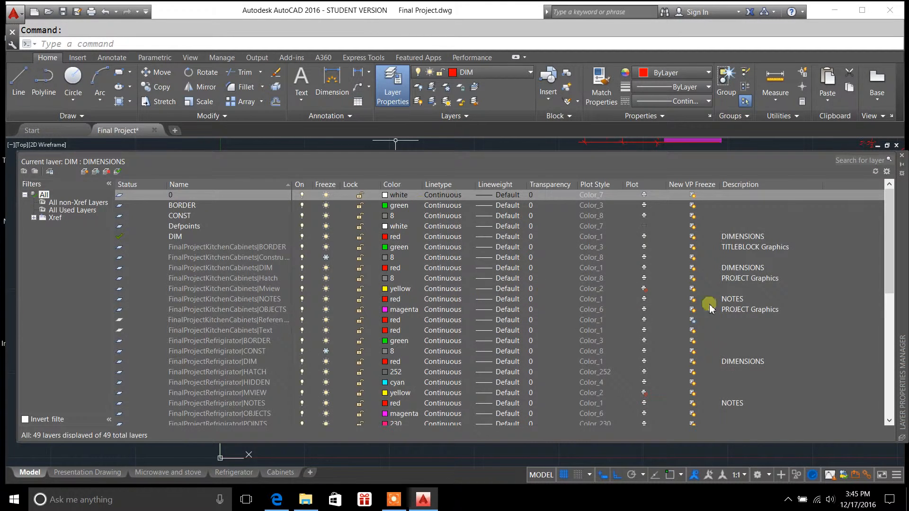
left_click_drag(888, 284, 888, 400)
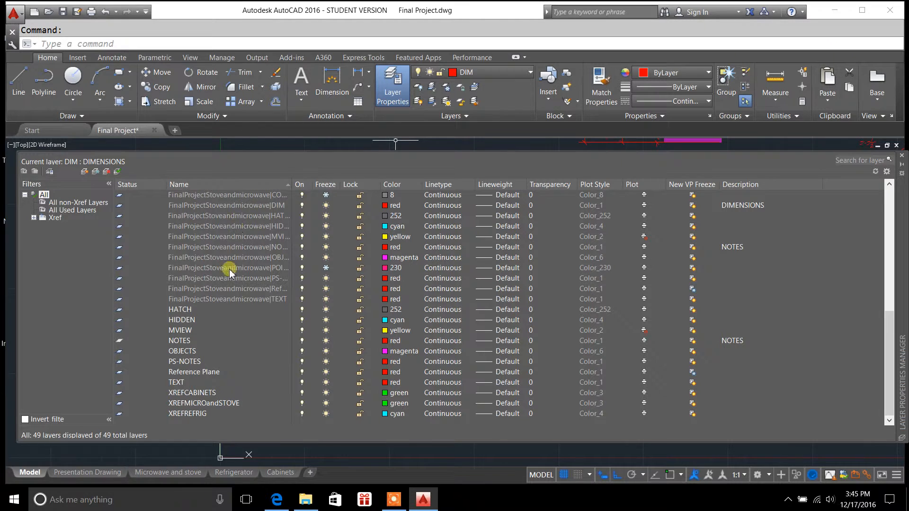
left_click(185, 314)
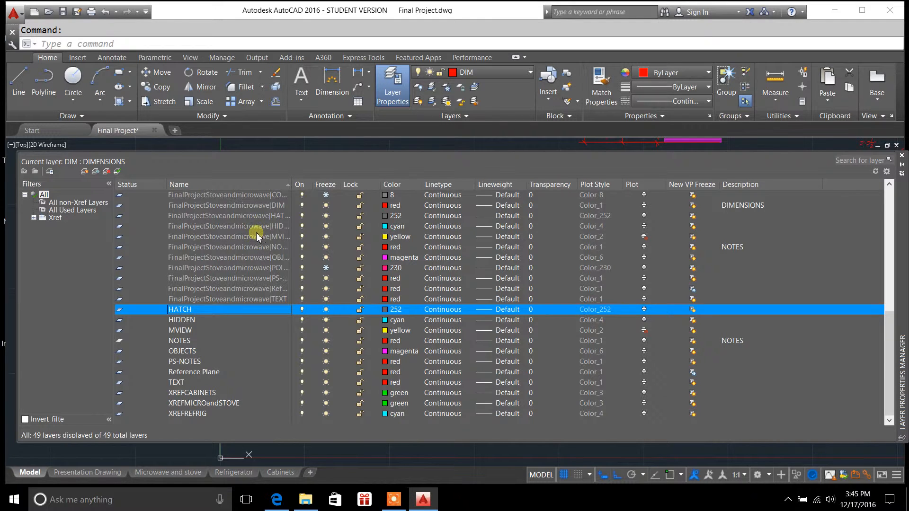
left_click(184, 321)
left_click(185, 331)
left_click(187, 341)
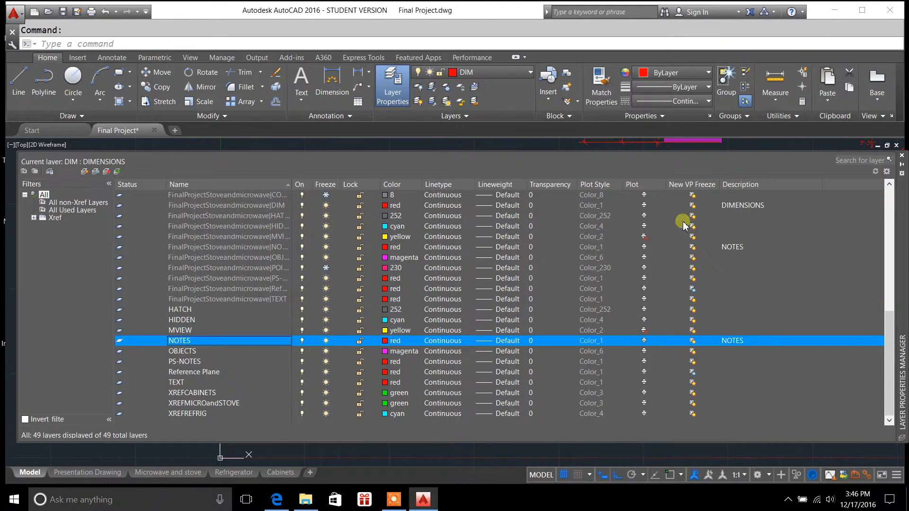
left_click(902, 158)
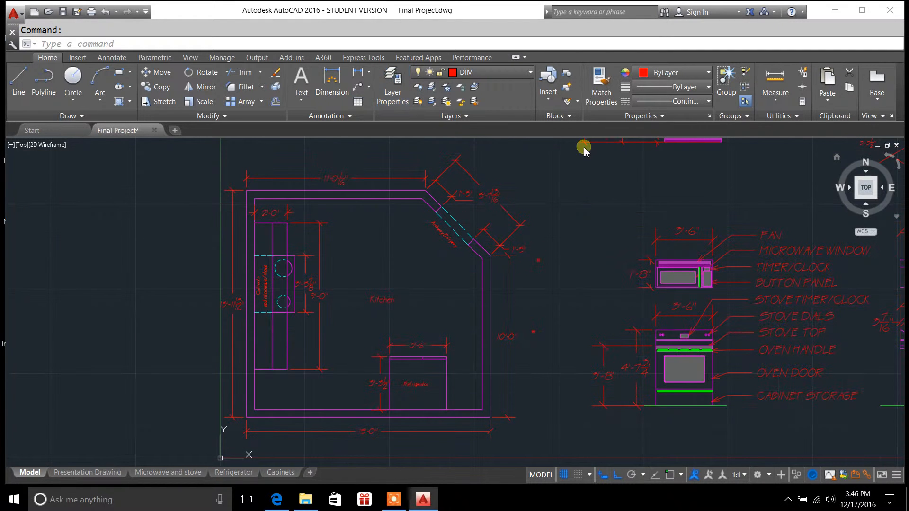
- Create a new blank drawing and add a layer named Objects
left_click(175, 130)
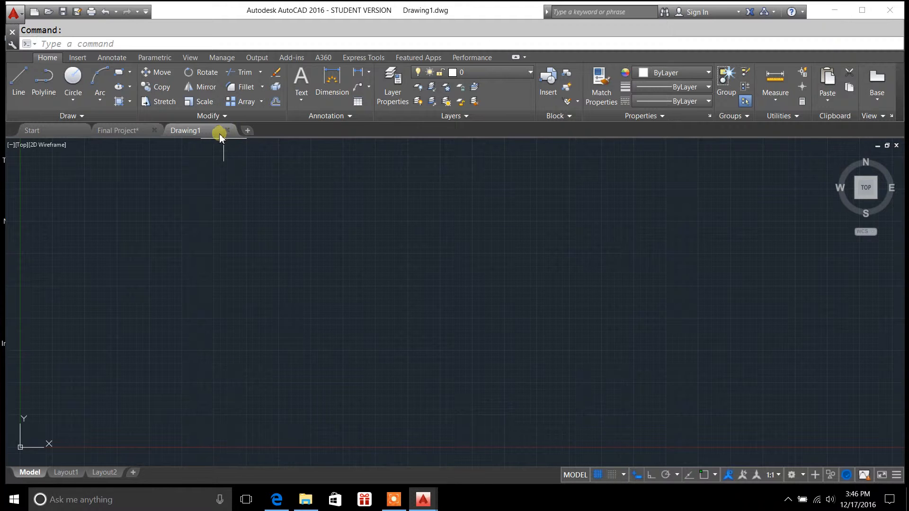
left_click(393, 96)
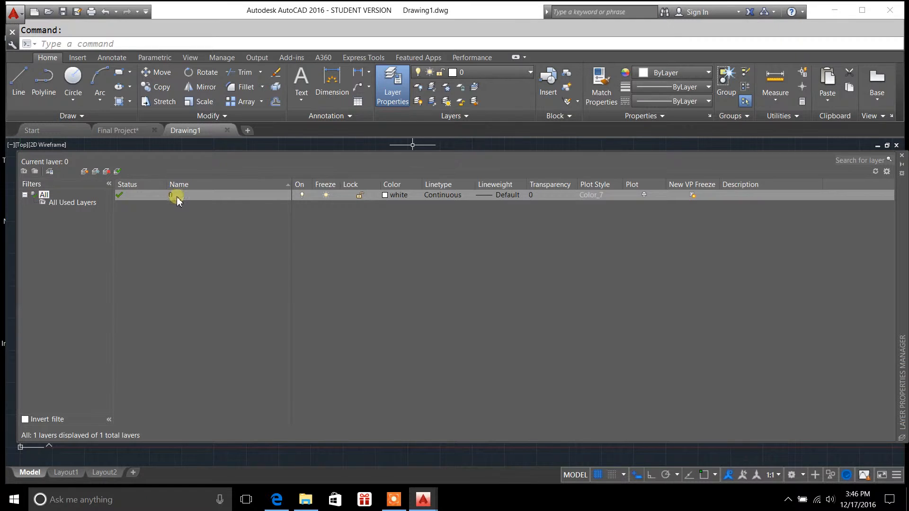
left_click(85, 172)
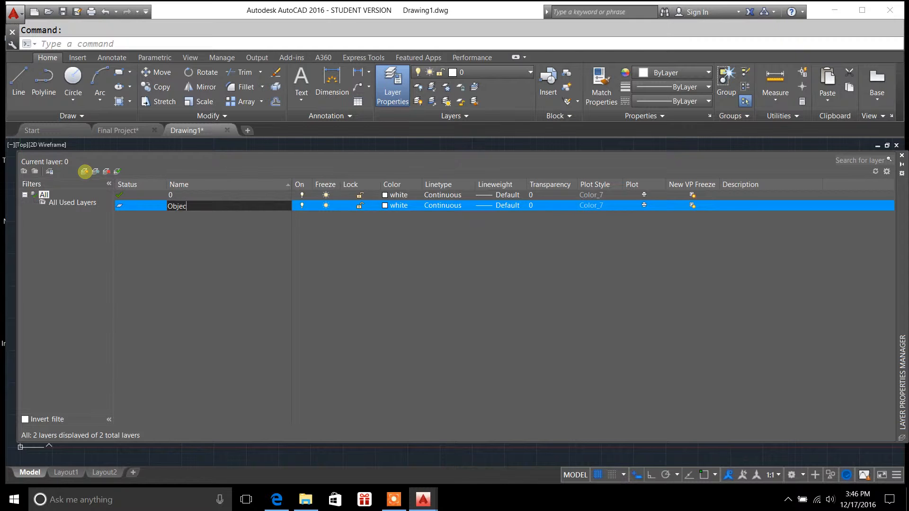
key("Return")
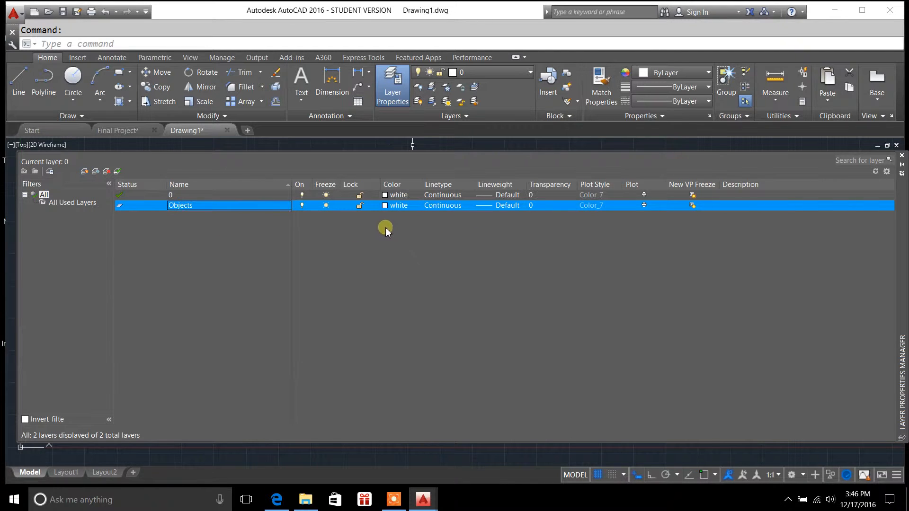
- Set the Objects layer's color to magenta
left_click(385, 207)
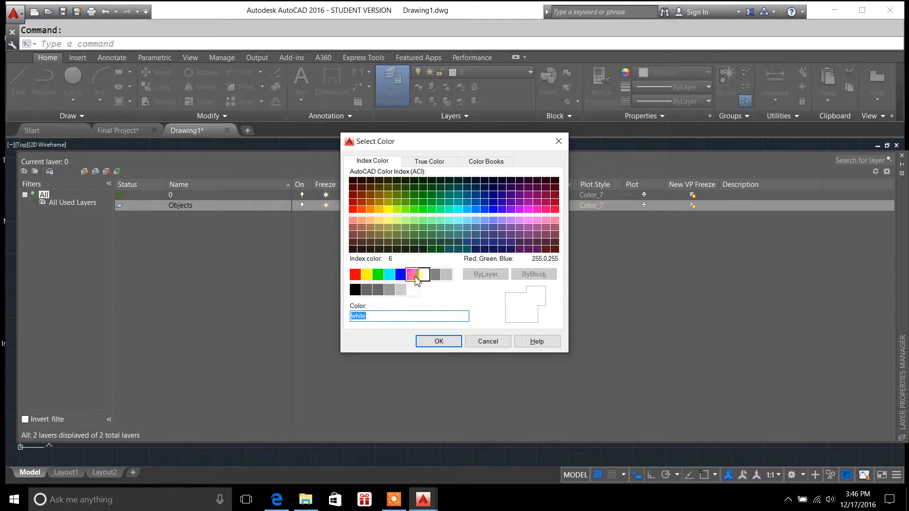
left_click(559, 142)
left_click(385, 207)
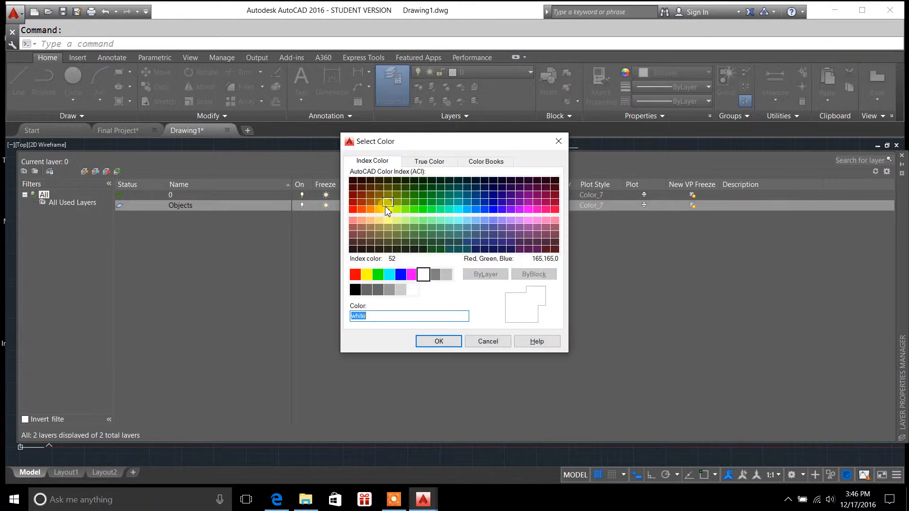
left_click(412, 275)
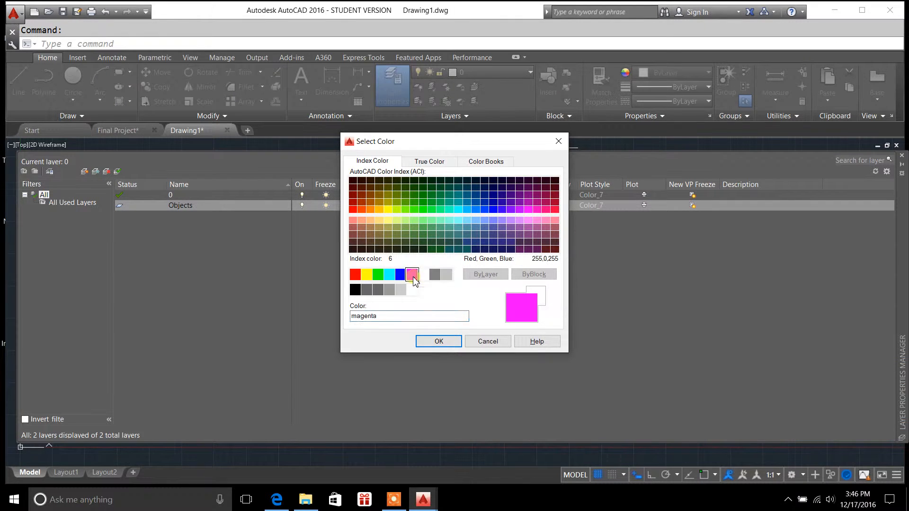
left_click(440, 341)
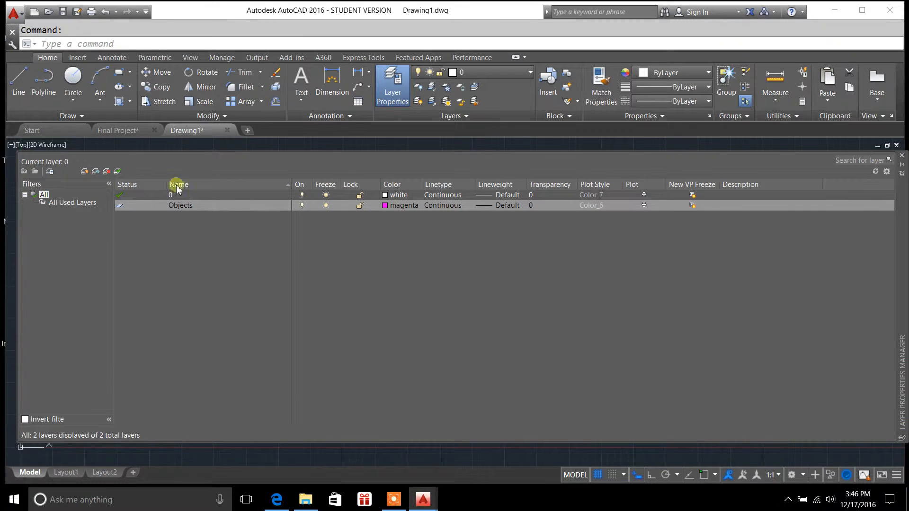
- Add two more layers named Dimensions and Walls
left_click(85, 171)
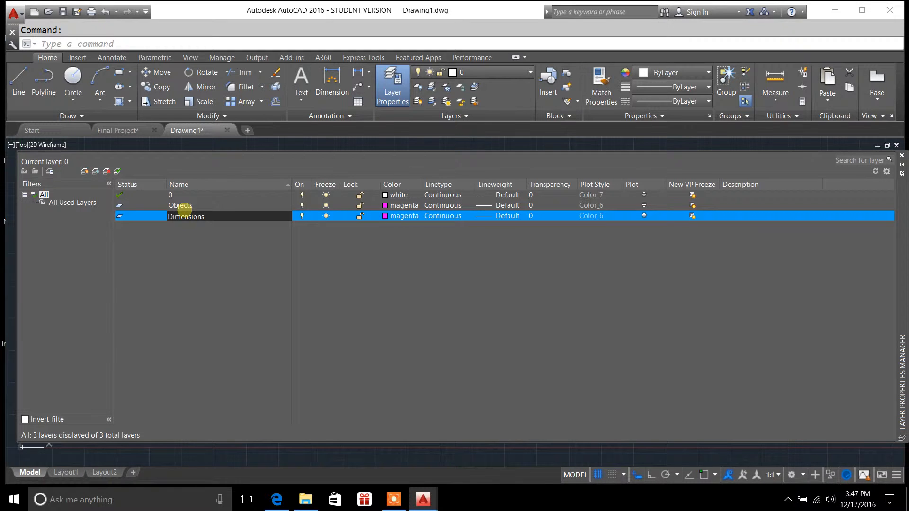
key("Return")
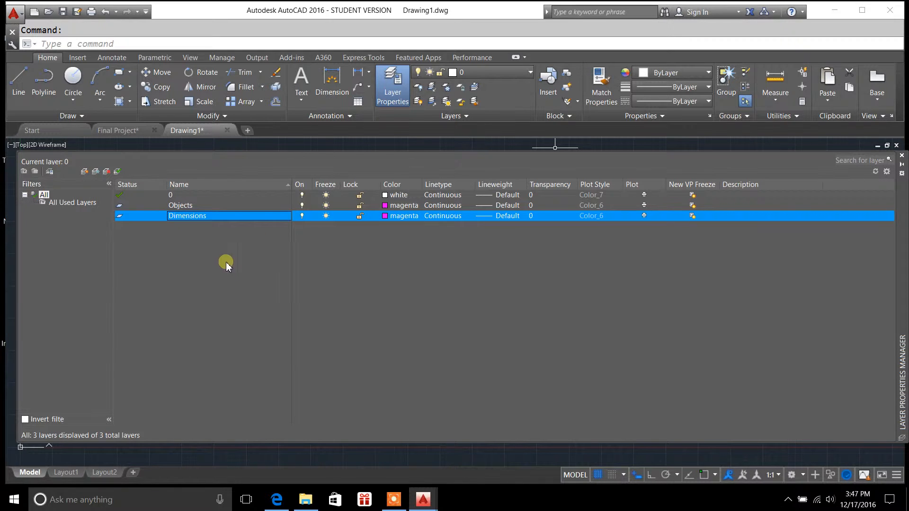
left_click(85, 171)
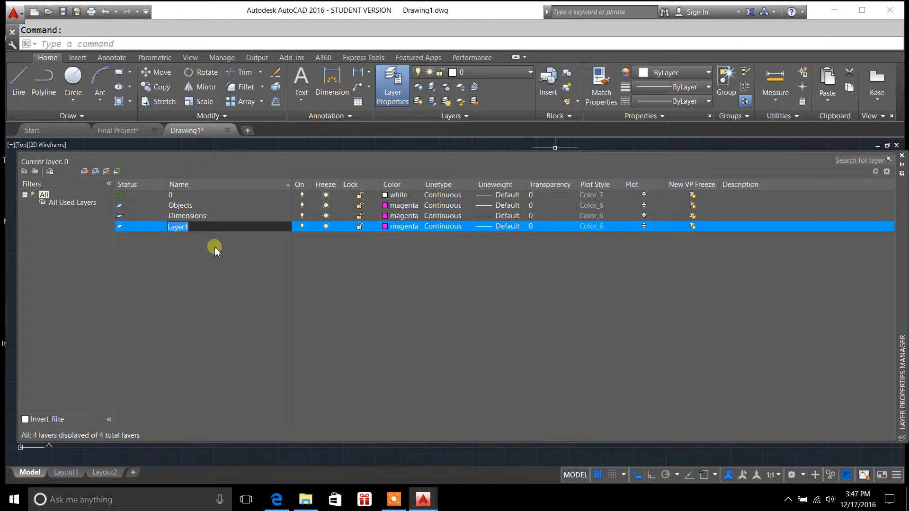
type("Wal")
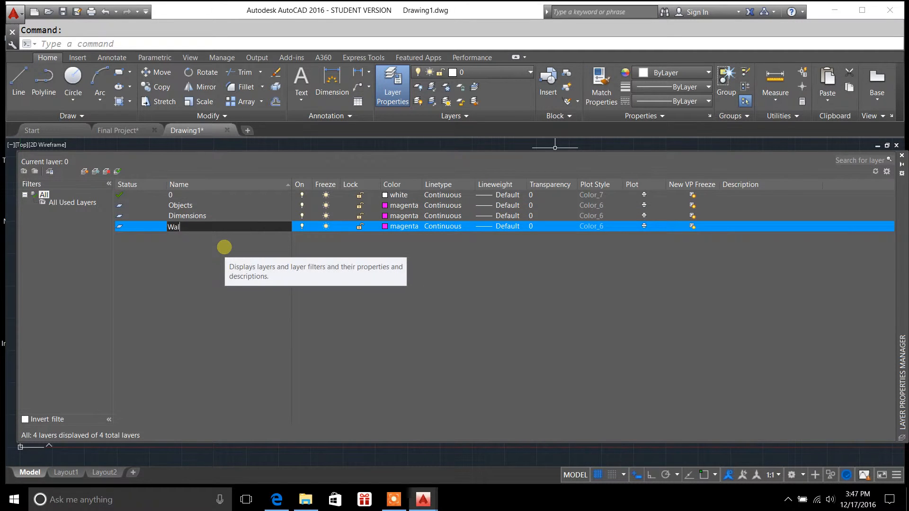
key("Return")
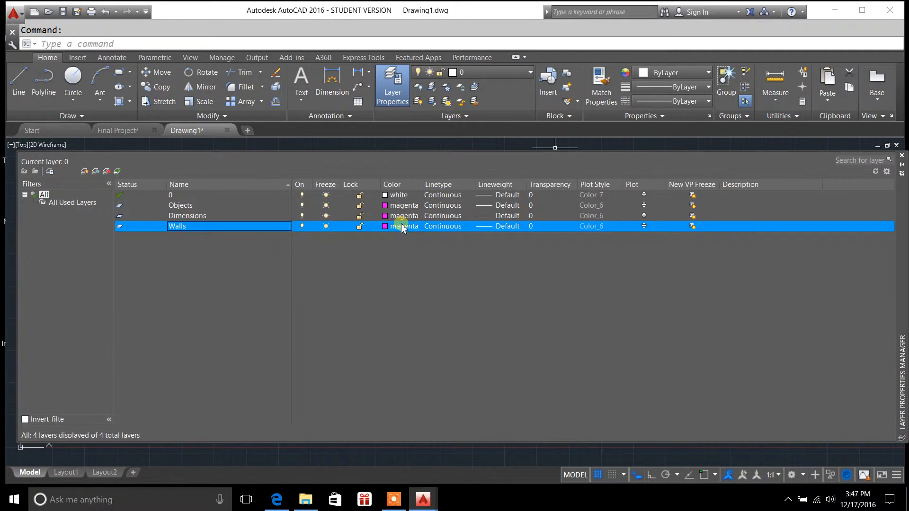
- Set the Dimensions layer's color to red and the Walls layer's color to green
left_click(385, 217)
left_click(355, 274)
left_click(439, 341)
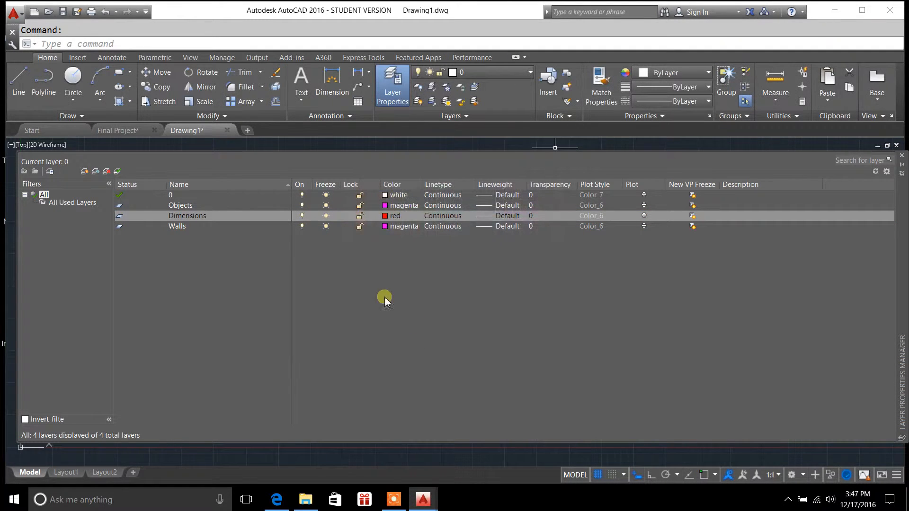
left_click(265, 231)
left_click(383, 227)
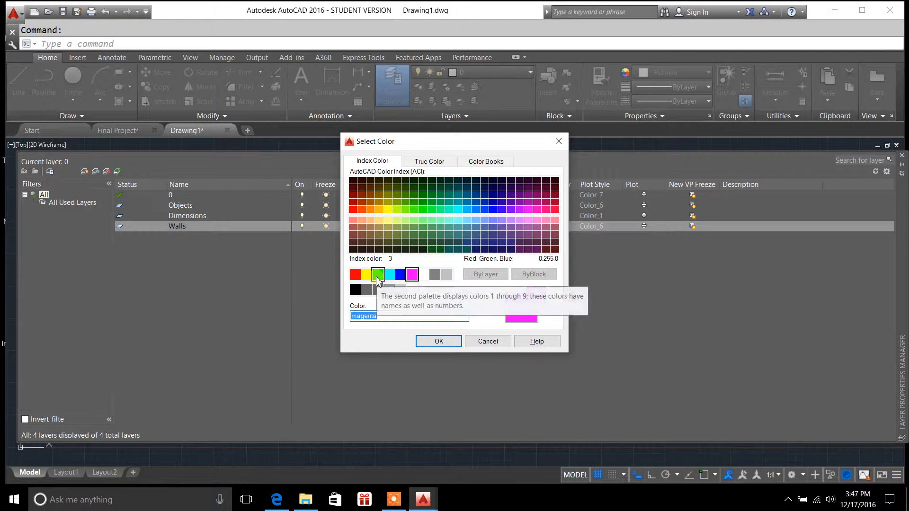
left_click(377, 275)
left_click(441, 342)
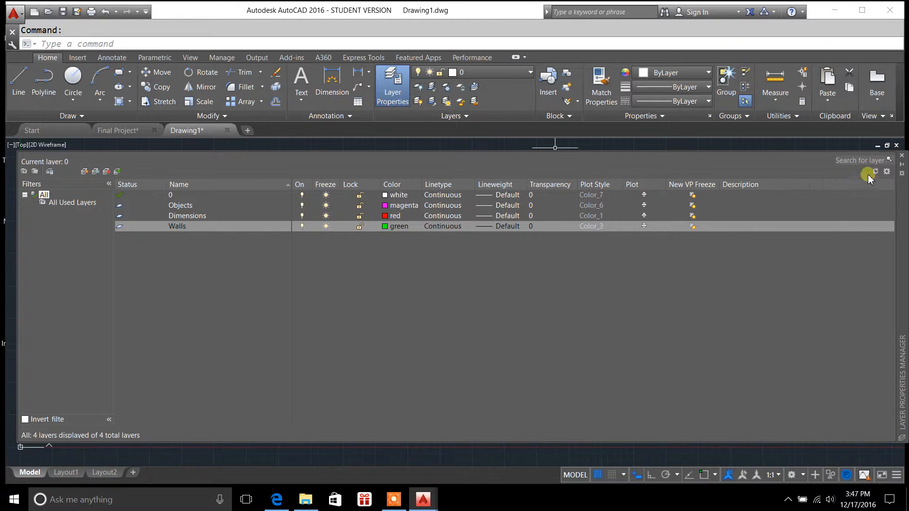
left_click(901, 157)
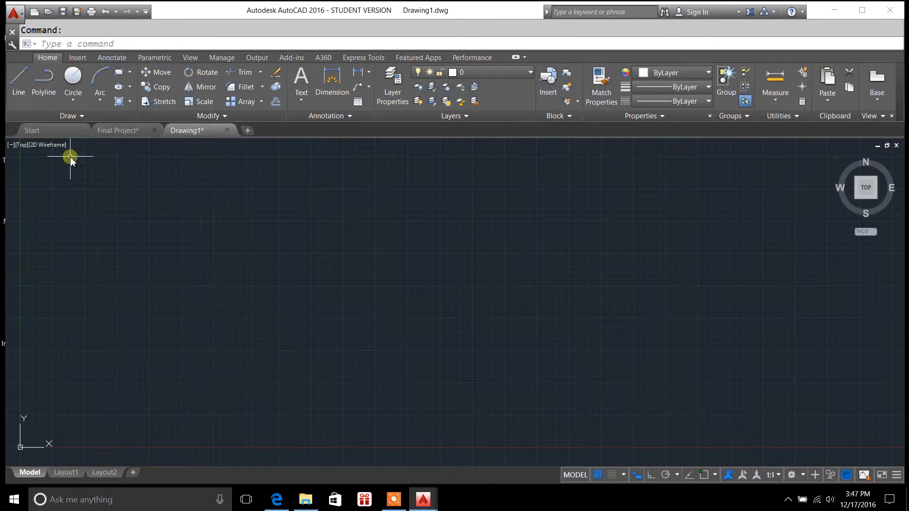
- Turn on orthogonal mode for line drawing and make Walls the current layer
left_click(19, 88)
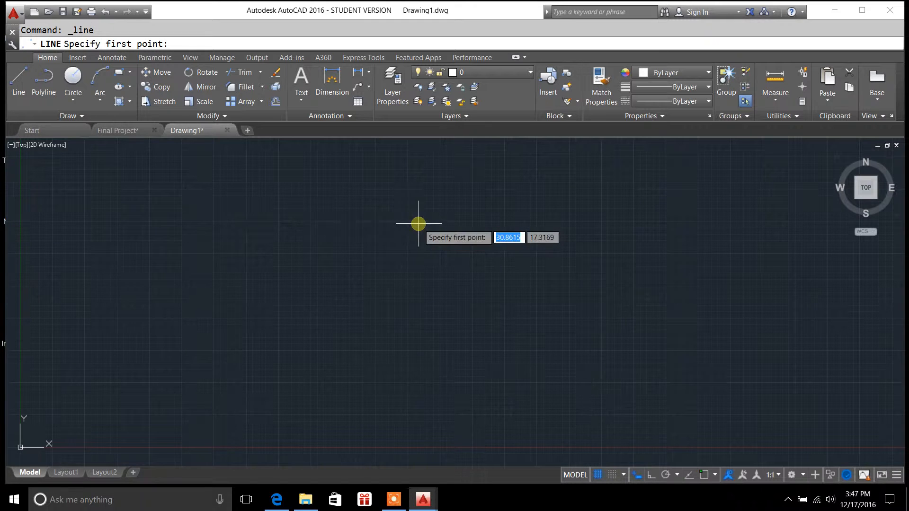
left_click(651, 475)
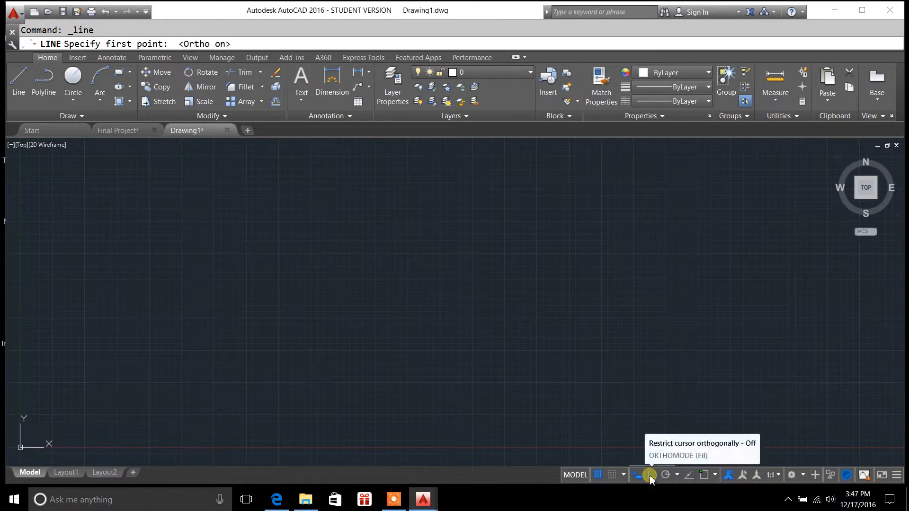
left_click(531, 73)
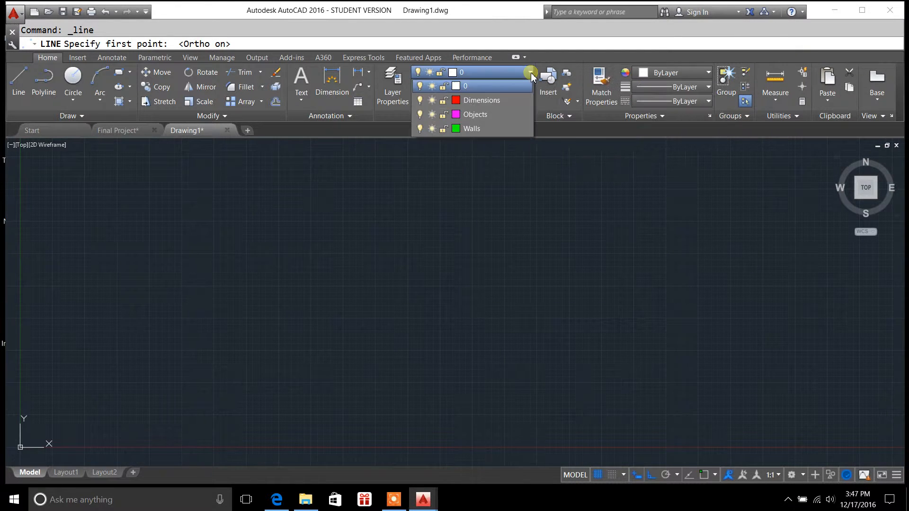
left_click(485, 130)
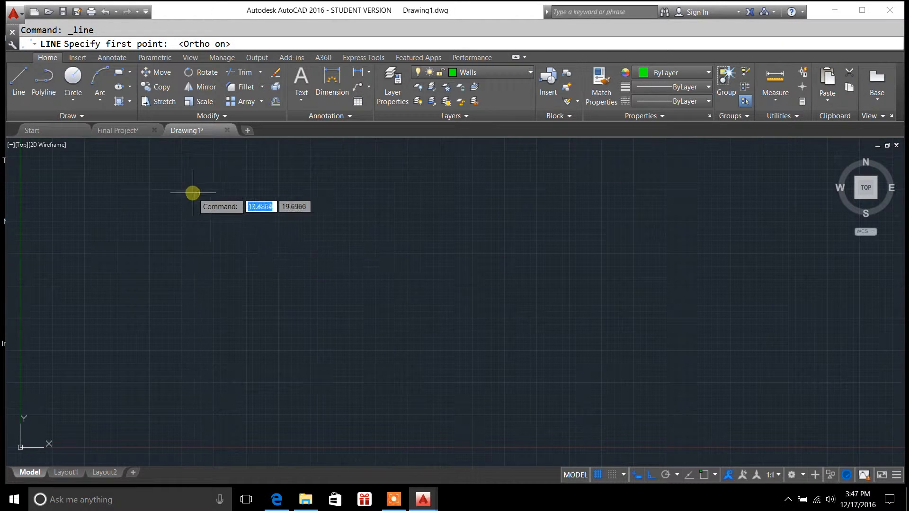
- Draw an open-topped wall outline from a left vertical line, a 20-unit horizontal base and a right vertical line
left_click(182, 190)
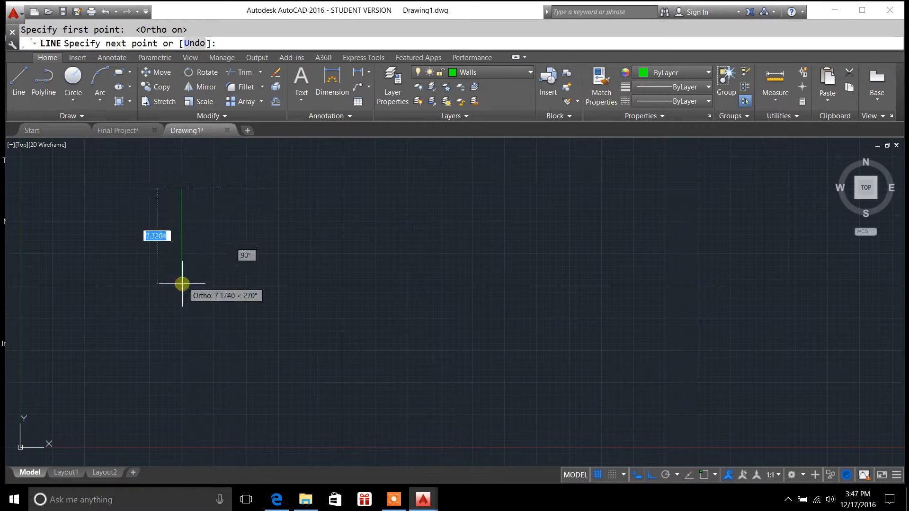
left_click(182, 352)
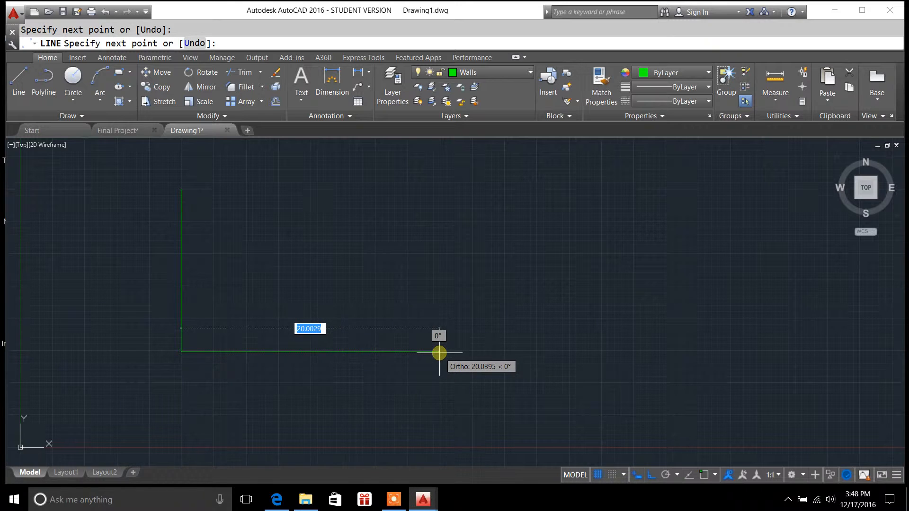
type("20")
key("Return")
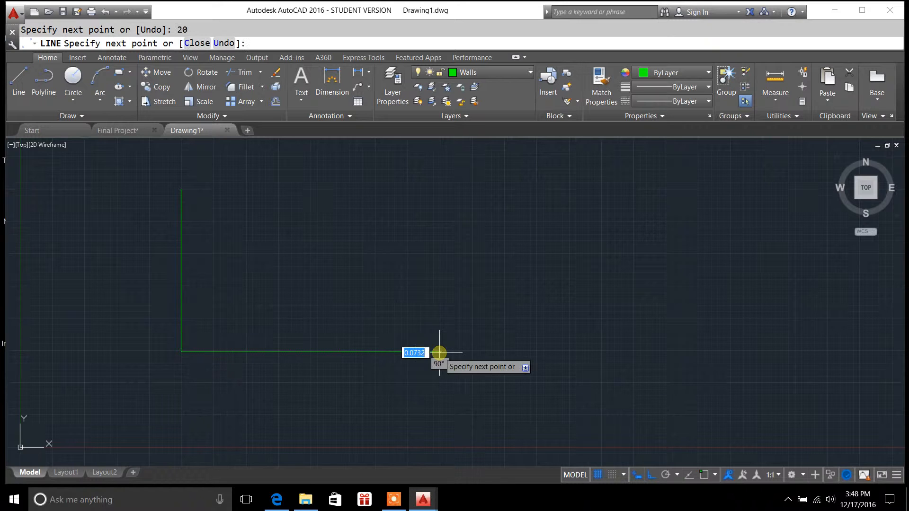
left_click(439, 172)
key("Escape")
- Enable the Midpoint and Center object snaps for drawing another line
left_click(18, 81)
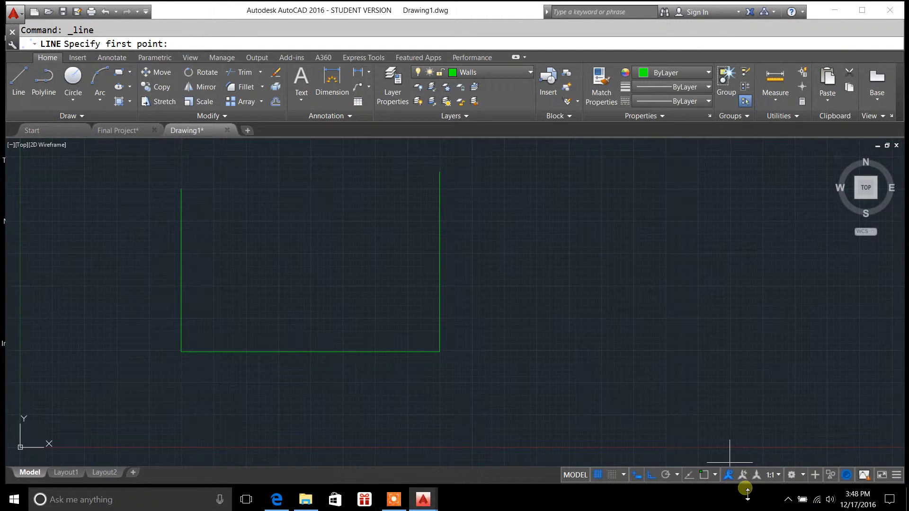
left_click(715, 476)
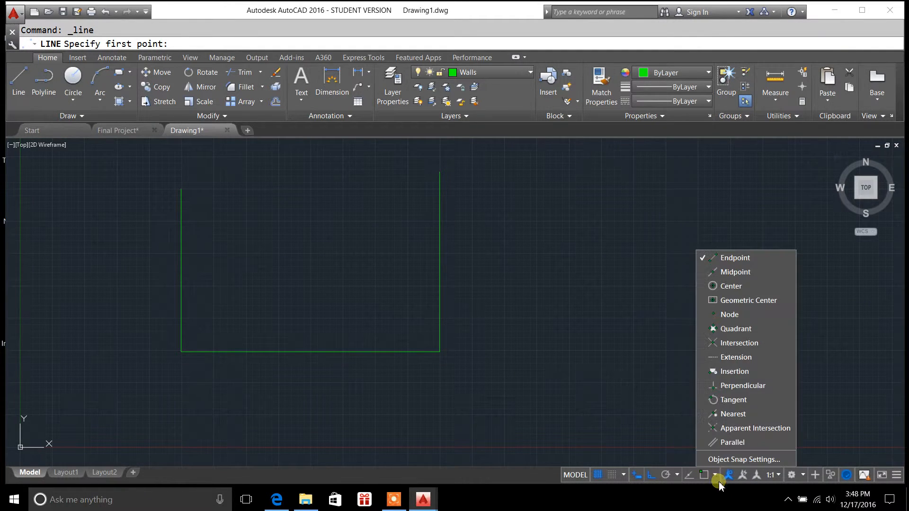
left_click(735, 273)
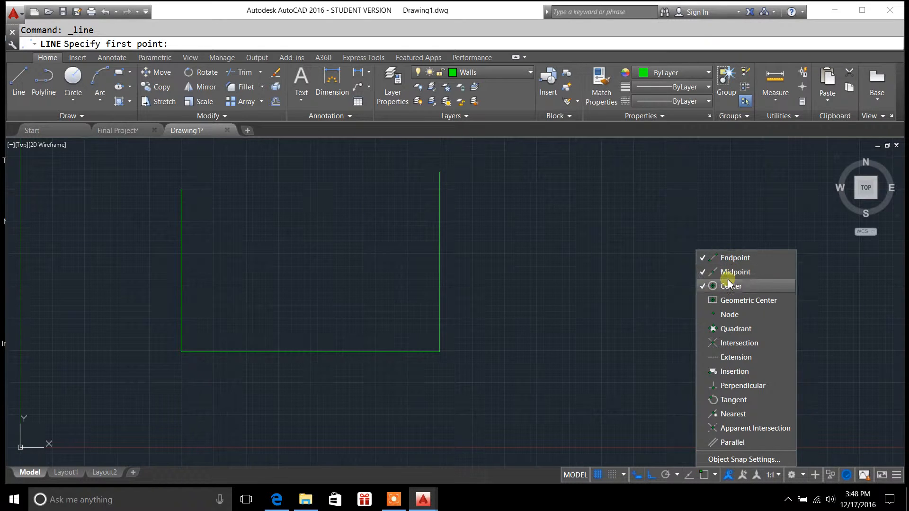
left_click(634, 326)
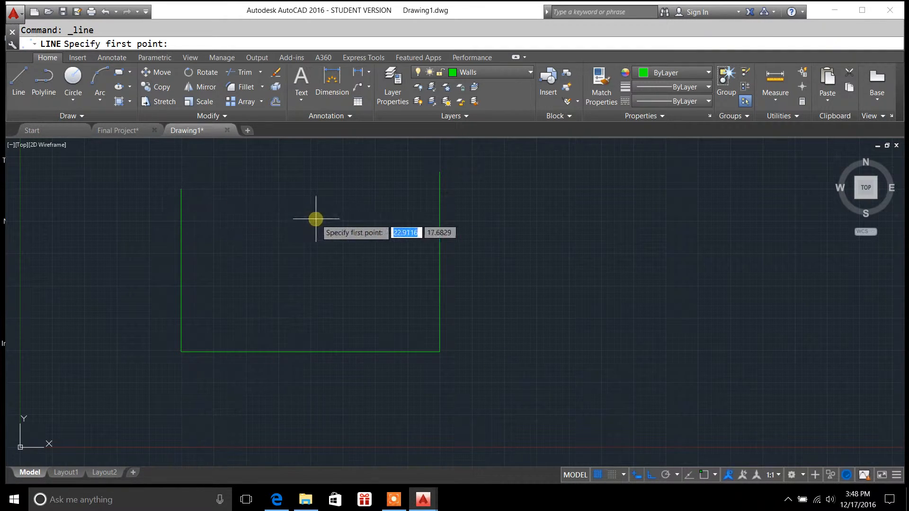
left_click(160, 202)
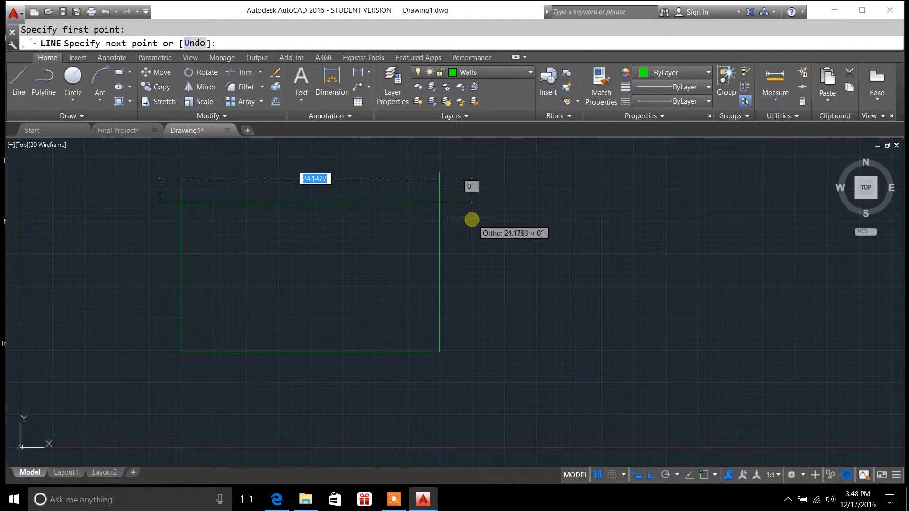
key("Escape")
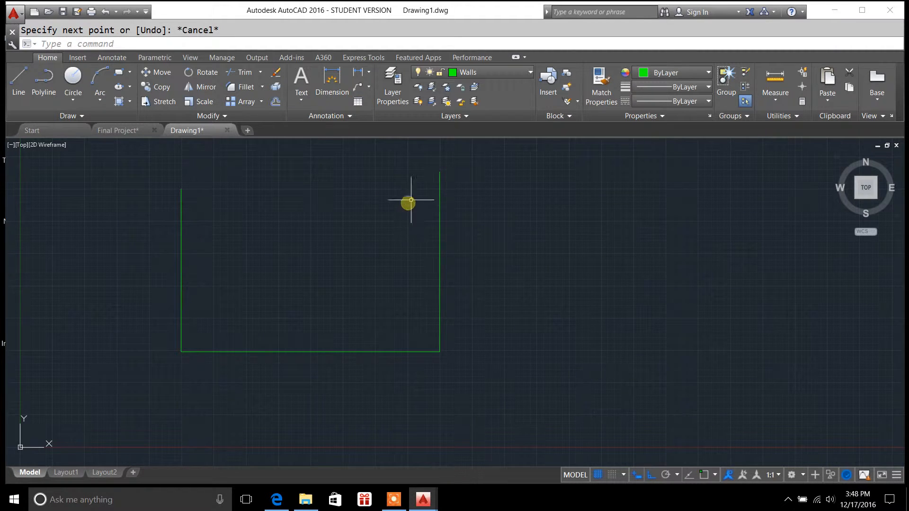
left_click(440, 184)
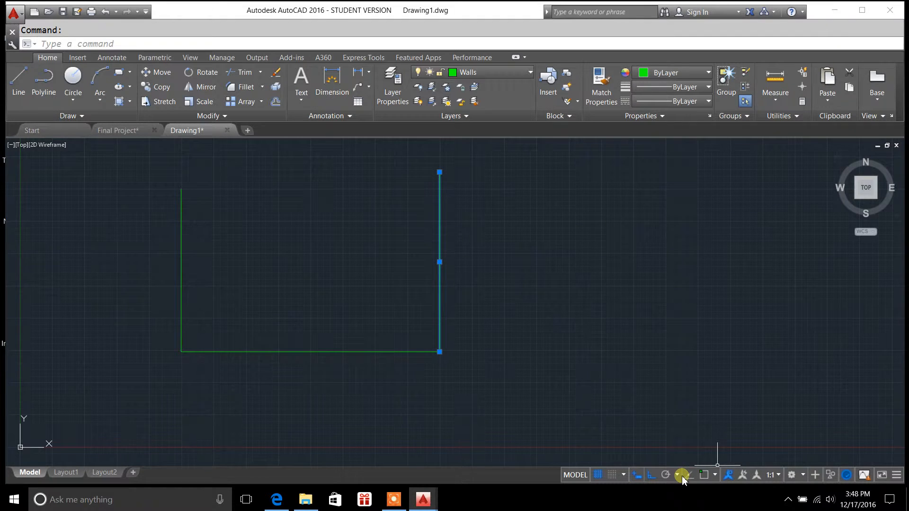
- Turn on object snapping and draw a horizontal top line from the left wall's upper endpoint to slightly past the right wall
left_click(715, 478)
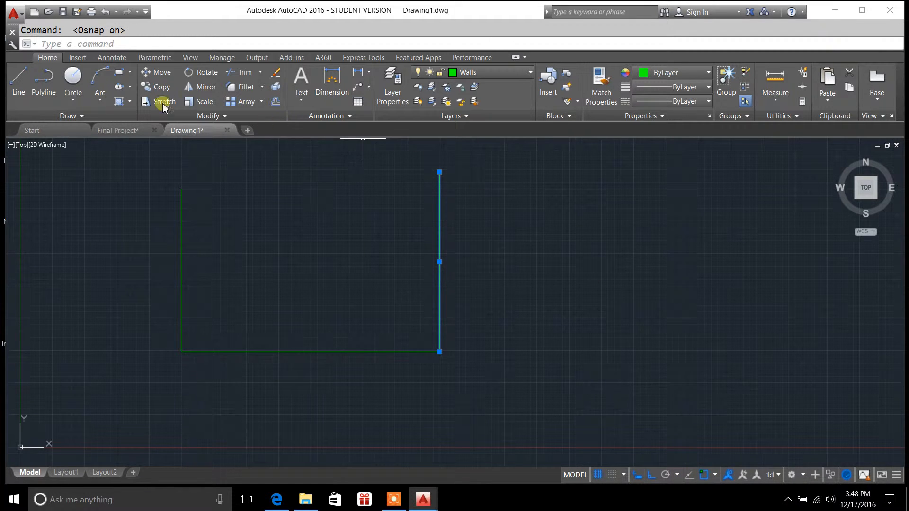
left_click(19, 90)
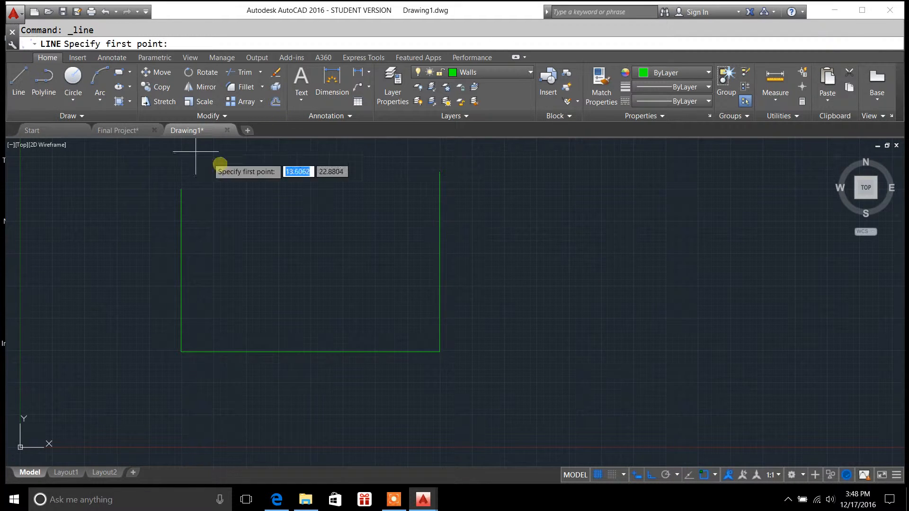
left_click(181, 190)
left_click(451, 197)
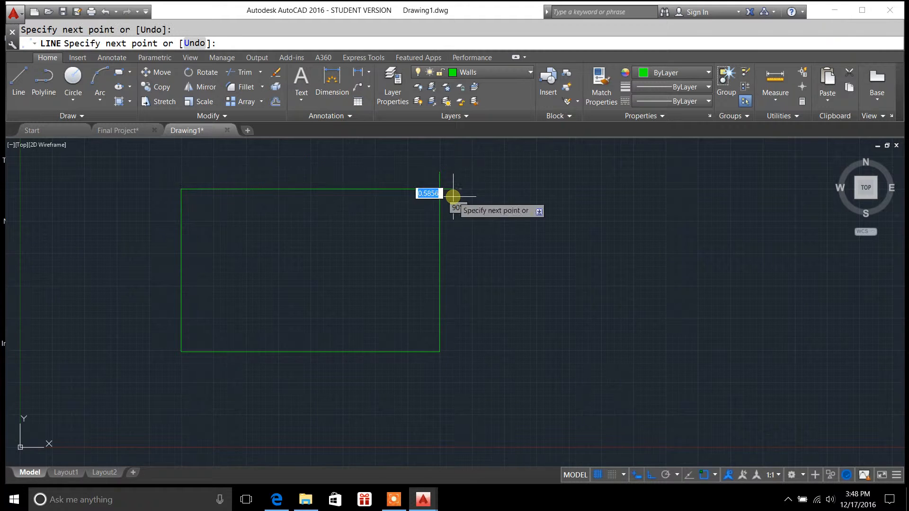
key("Escape")
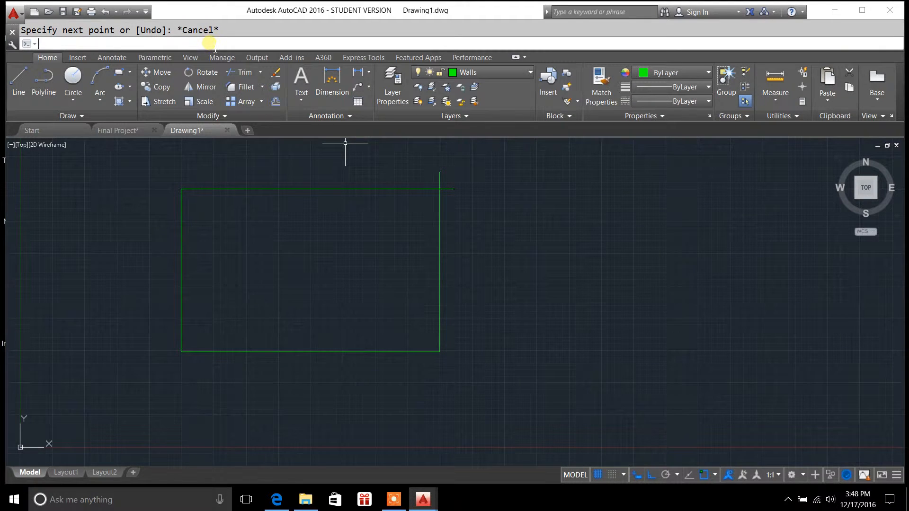
- Start Lengthen with the Dynamic option and try to shorten the right wall line down to the top line
type("len")
key("Return")
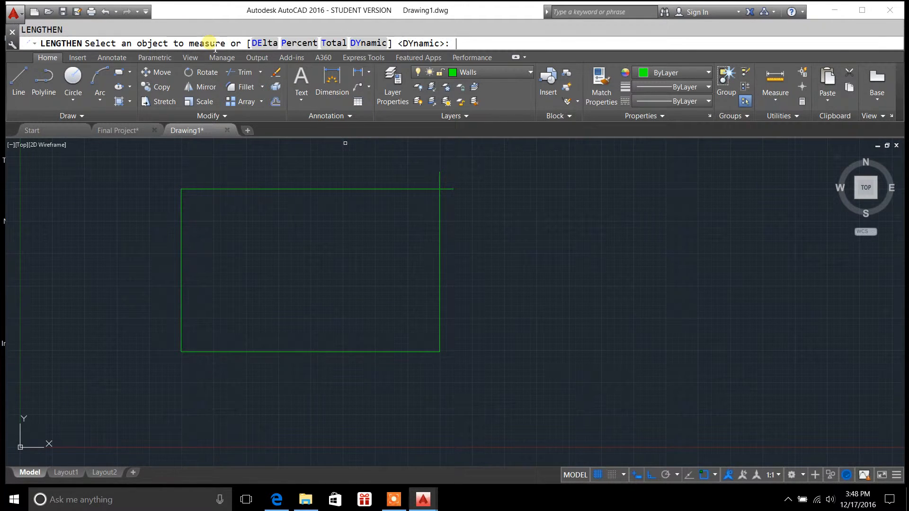
left_click(377, 44)
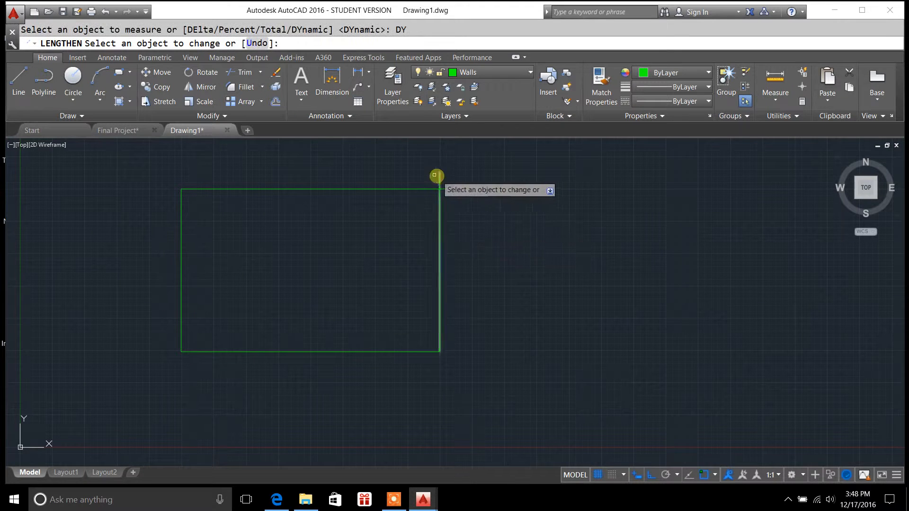
scroll(465, 185, "up", 4)
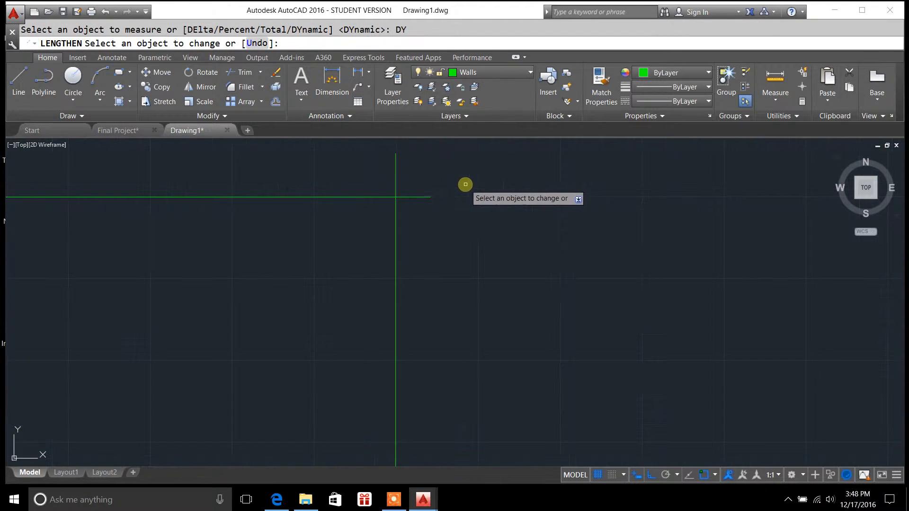
left_click(396, 159)
left_click(395, 197)
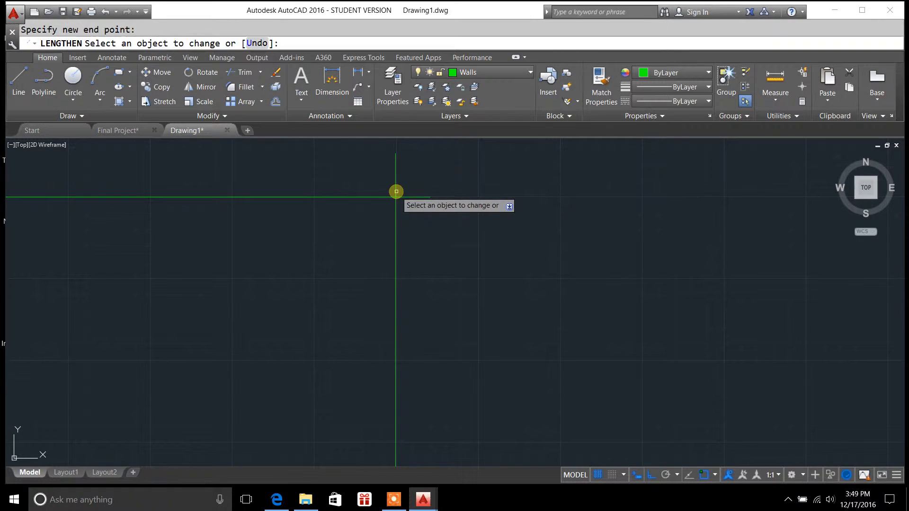
- Enable the Intersection object snap and shorten the overhanging ends of the top line and right wall line to their crossing
left_click(715, 475)
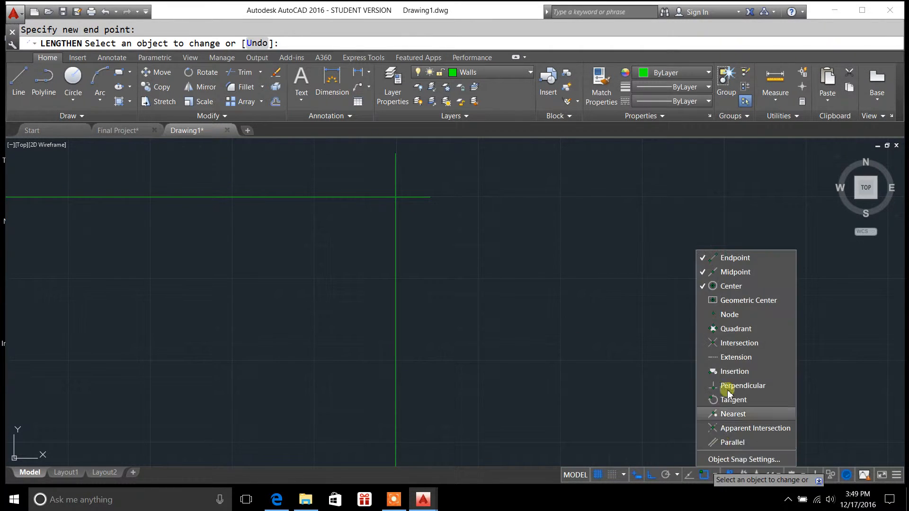
left_click(741, 344)
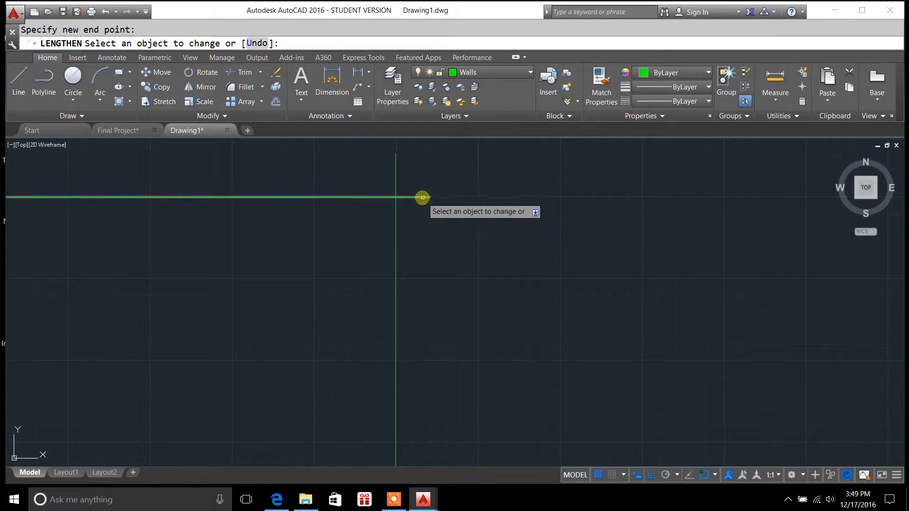
left_click(418, 197)
left_click(396, 197)
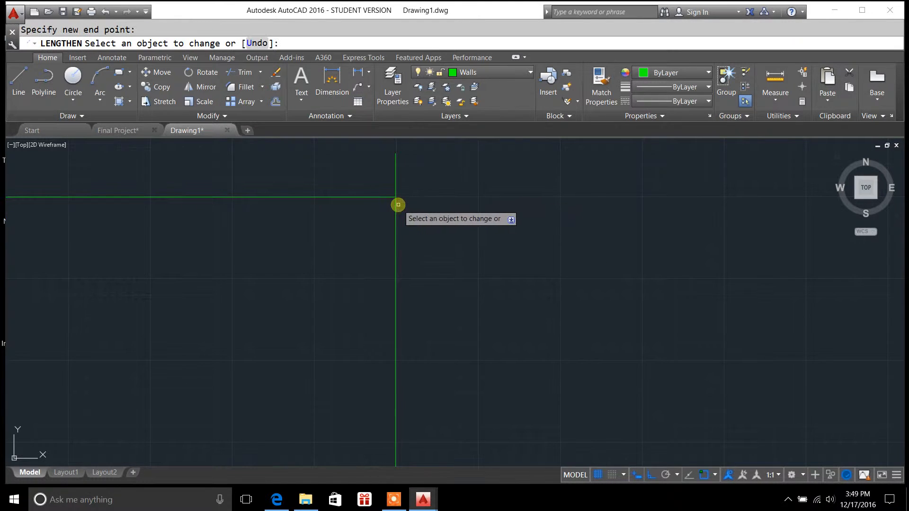
left_click(395, 158)
left_click(395, 197)
scroll(510, 224, "down", 2)
key("Escape")
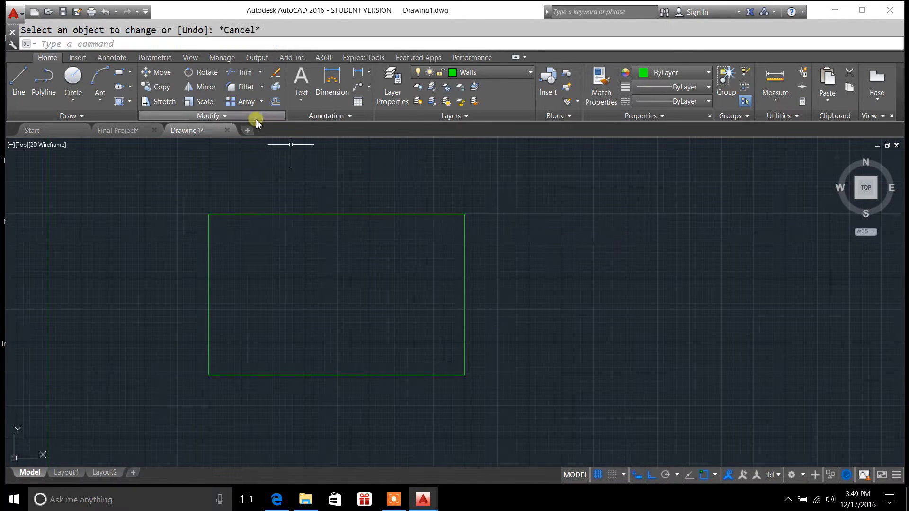
type("o")
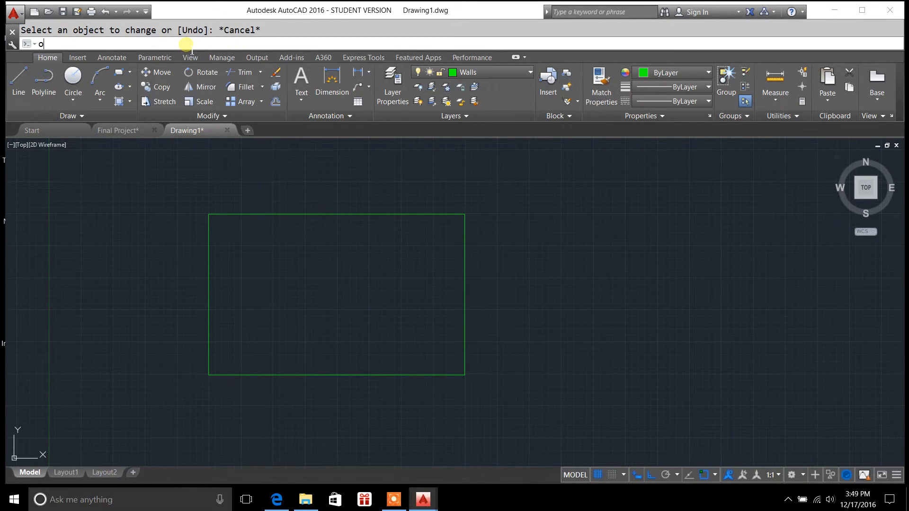
type("ffset")
key("Return")
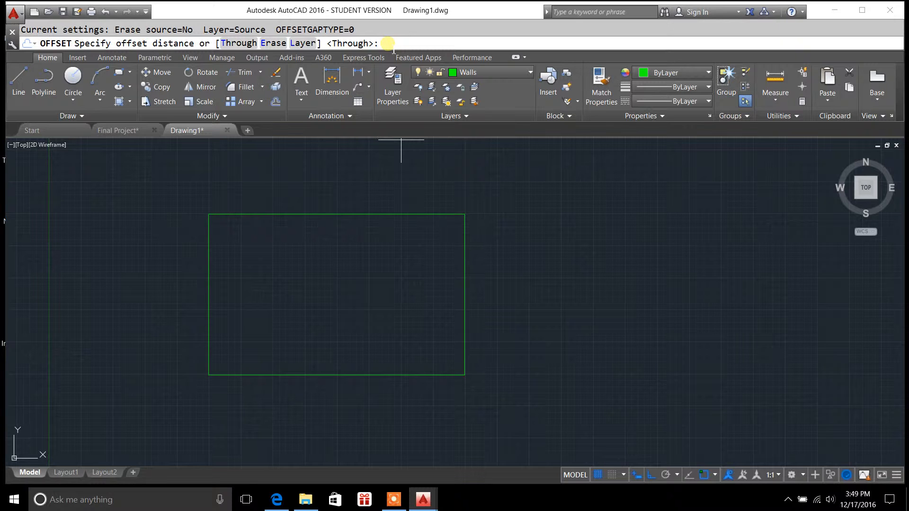
key("Escape")
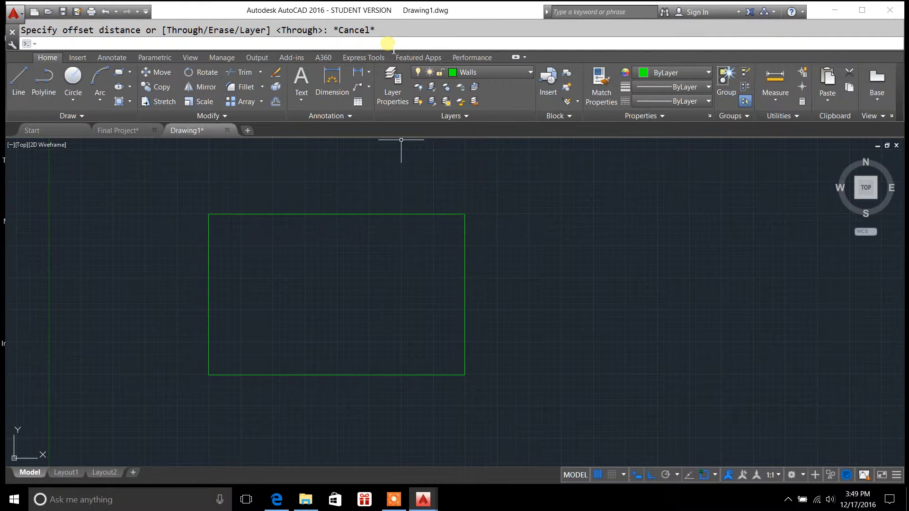
type("Offset")
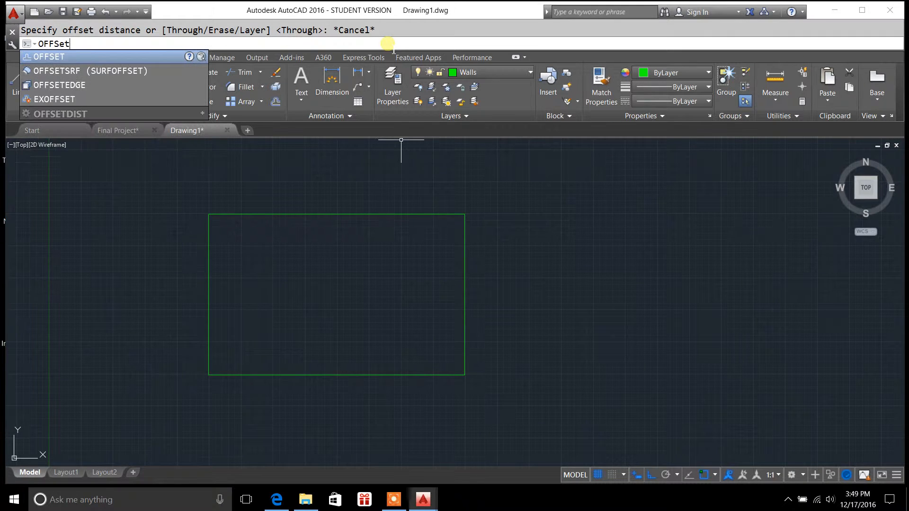
key("Return")
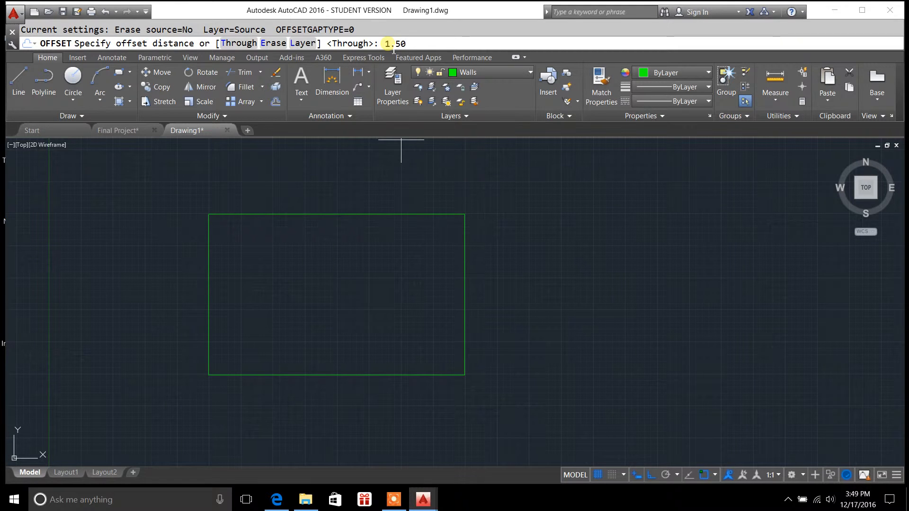
key("Return")
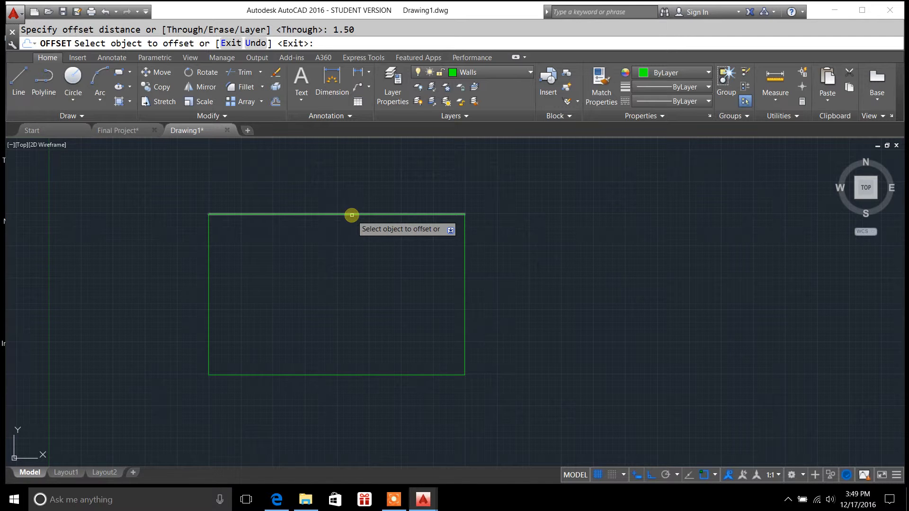
key("Escape")
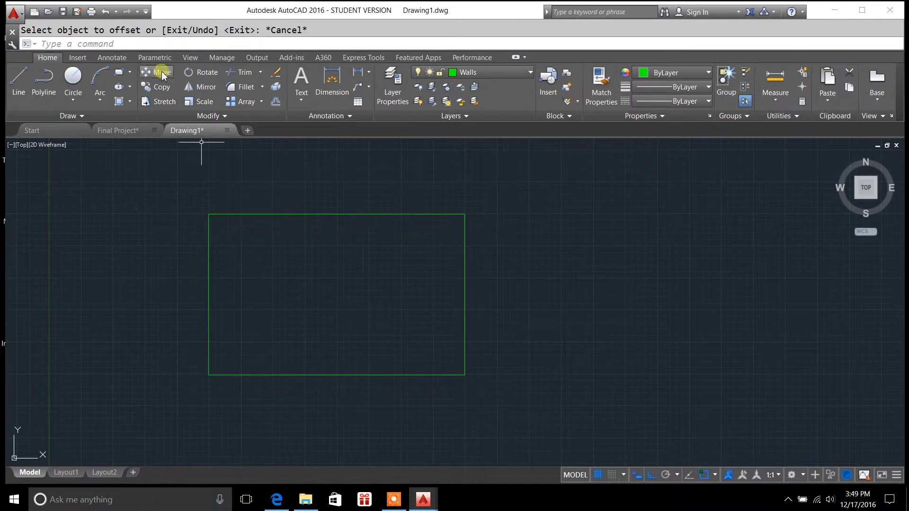
- Join the four wall lines into a single polyline and check that the rectangle selects as one object
type("join")
key("Return")
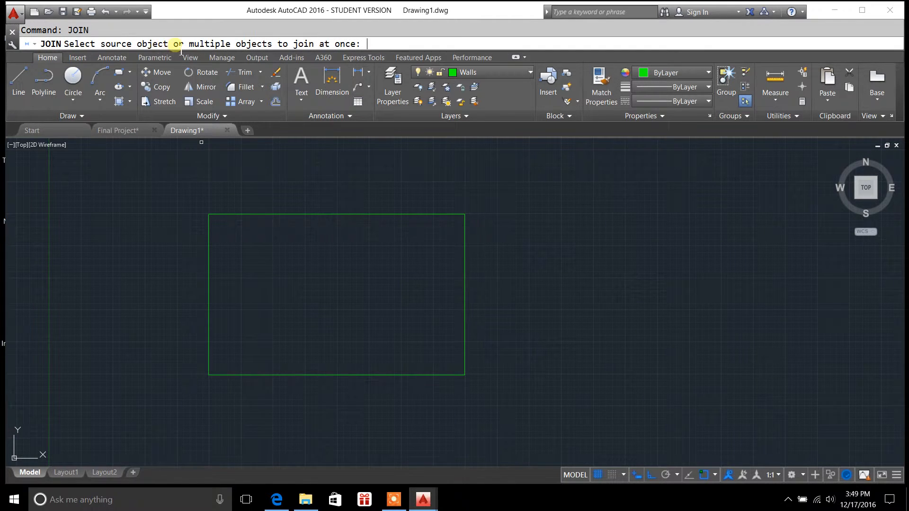
left_click(294, 214)
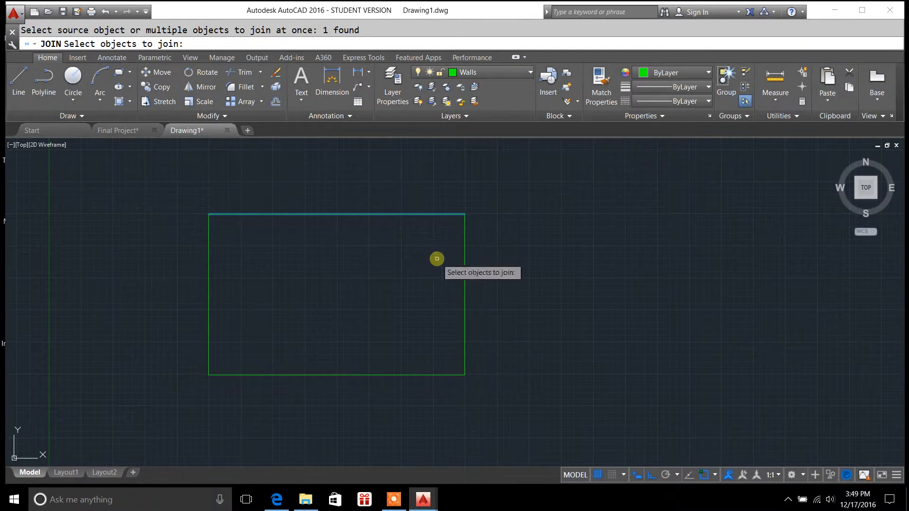
left_click(464, 255)
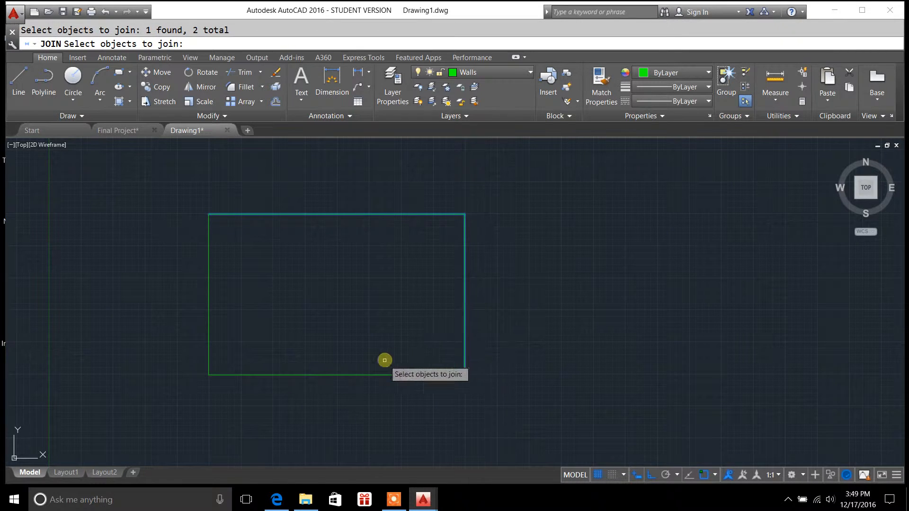
left_click(370, 375)
left_click(208, 305)
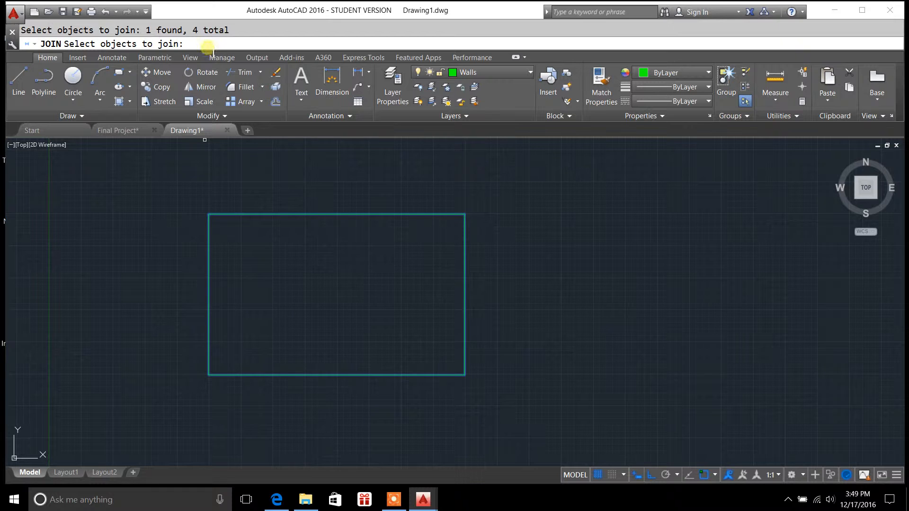
key("Return")
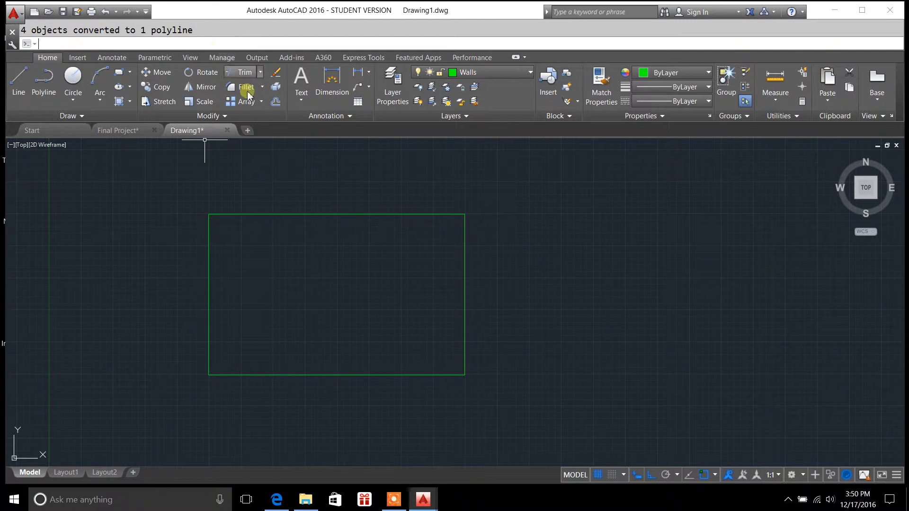
left_click(341, 214)
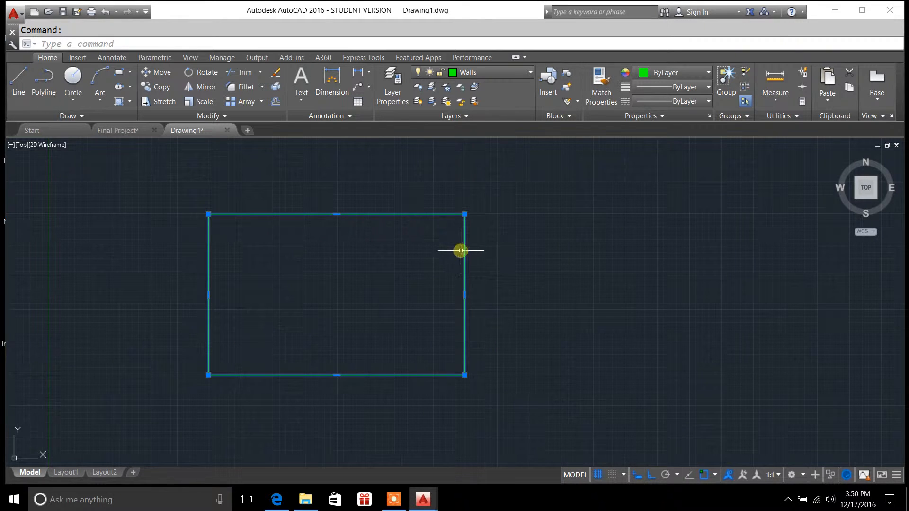
key("Escape")
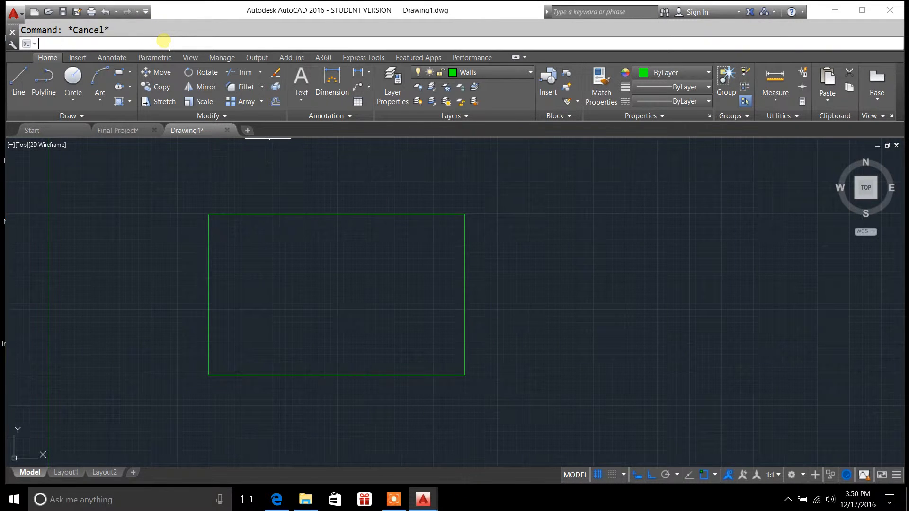
- Offset the joined wall rectangle inward by 1.50 units
type("offset")
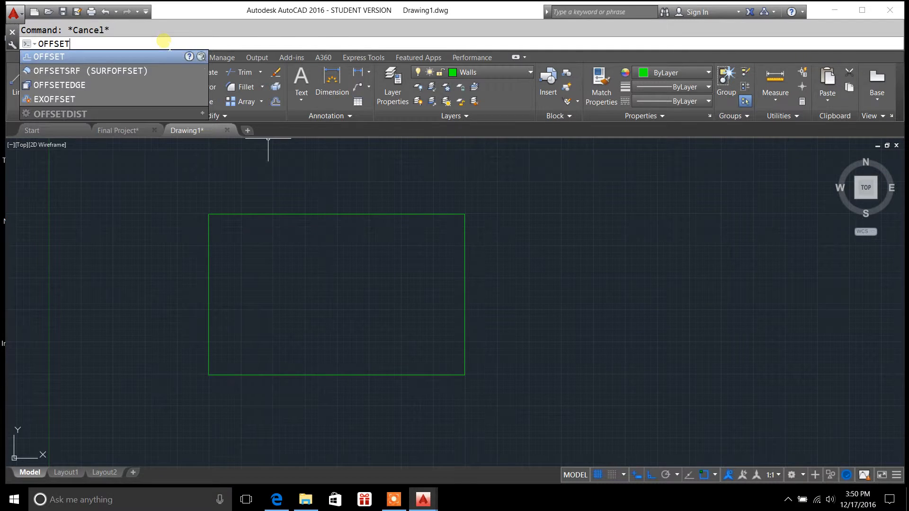
key("Return")
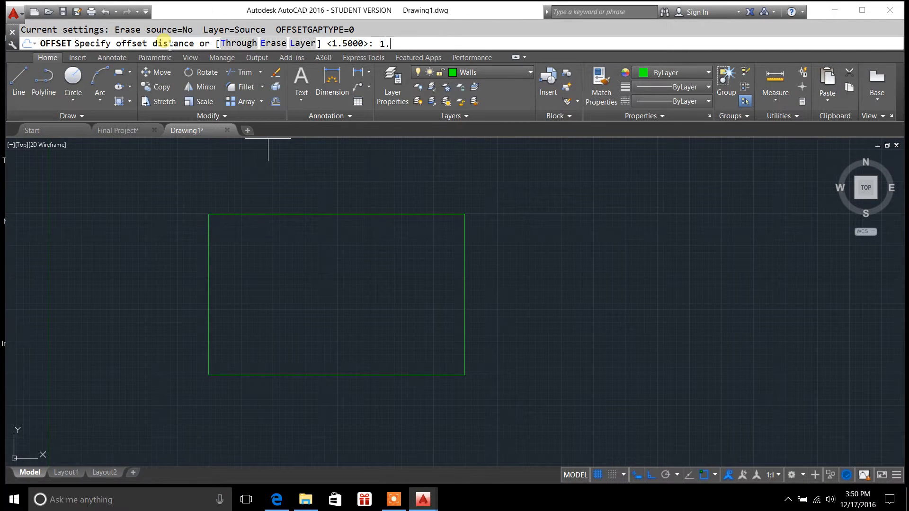
key("Return")
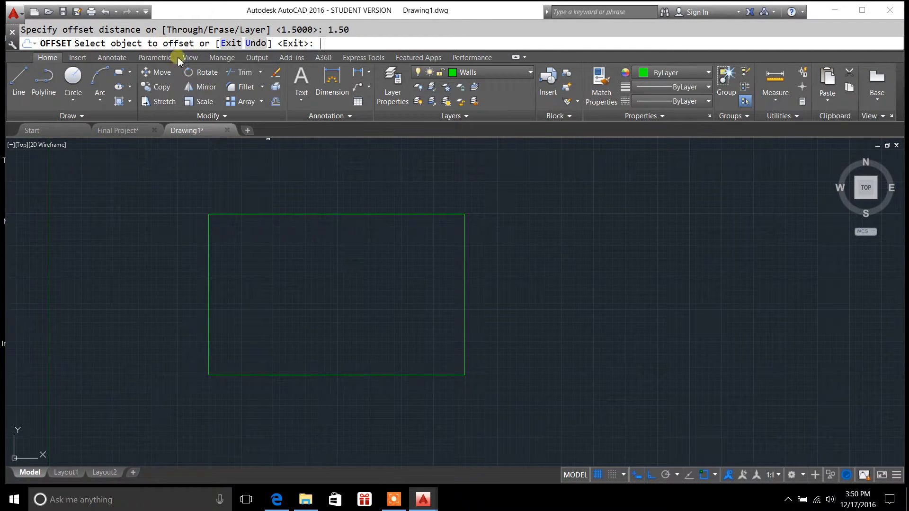
left_click(334, 214)
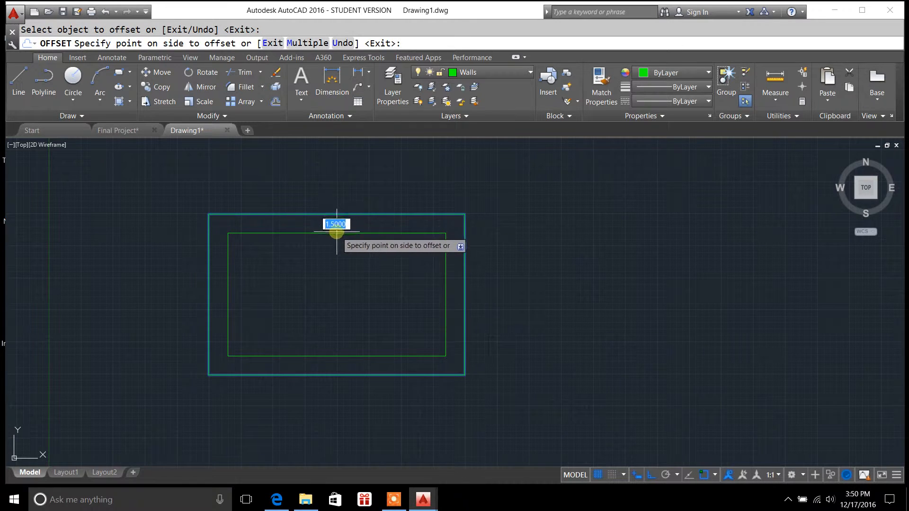
left_click(337, 232)
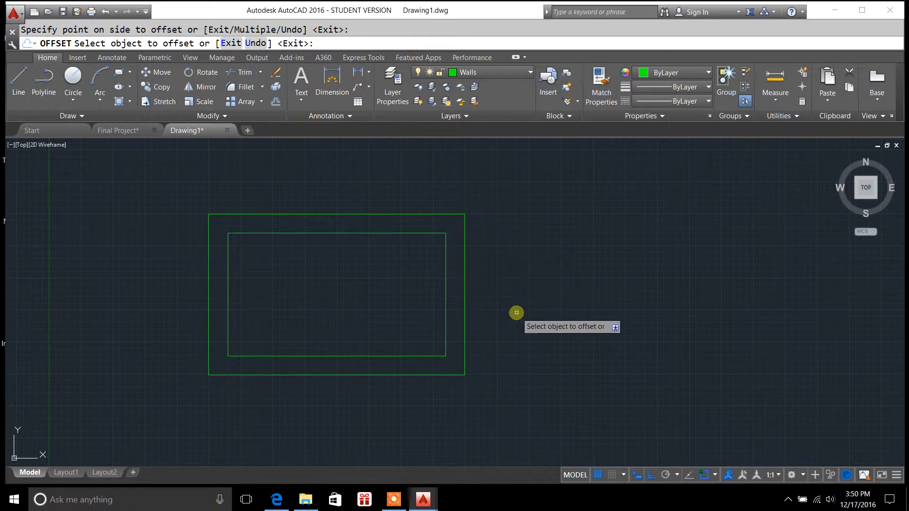
key("Escape")
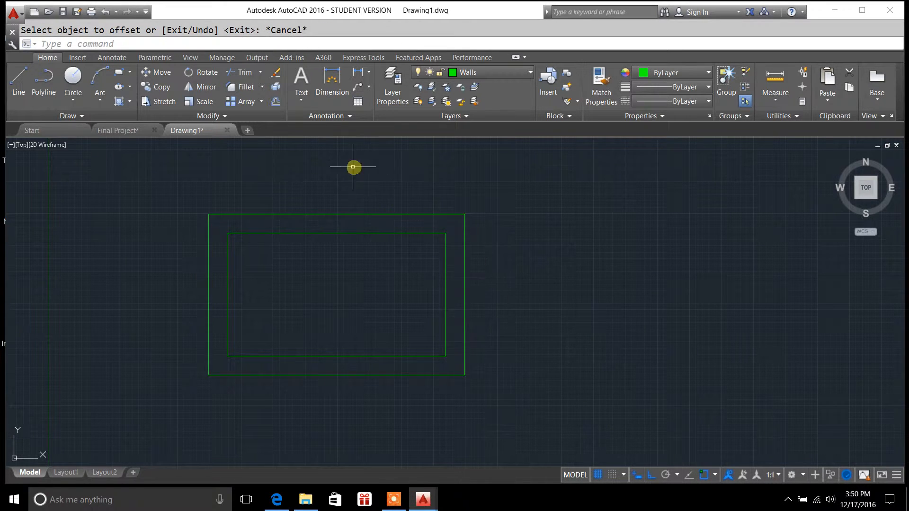
- Draw a center-radius circle inside the upper-left corner of the inner wall rectangle
left_click(131, 88)
left_click(73, 102)
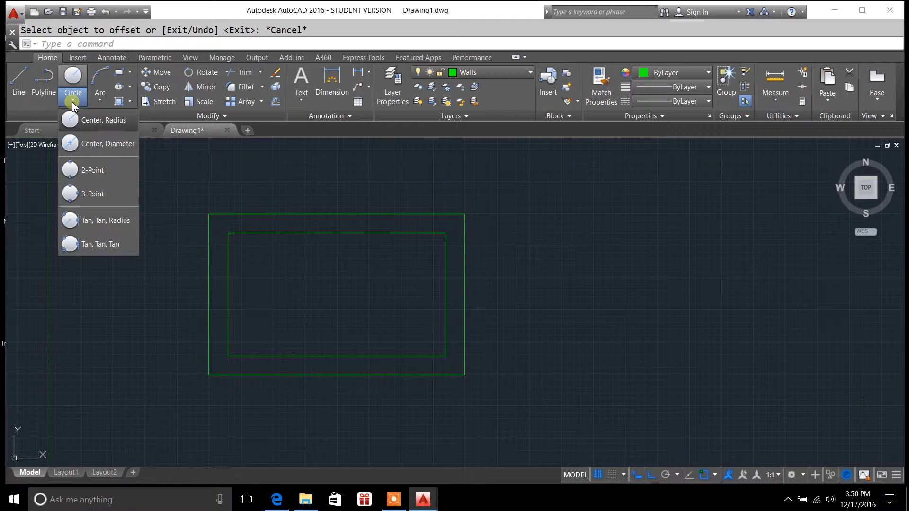
left_click(90, 120)
left_click(255, 256)
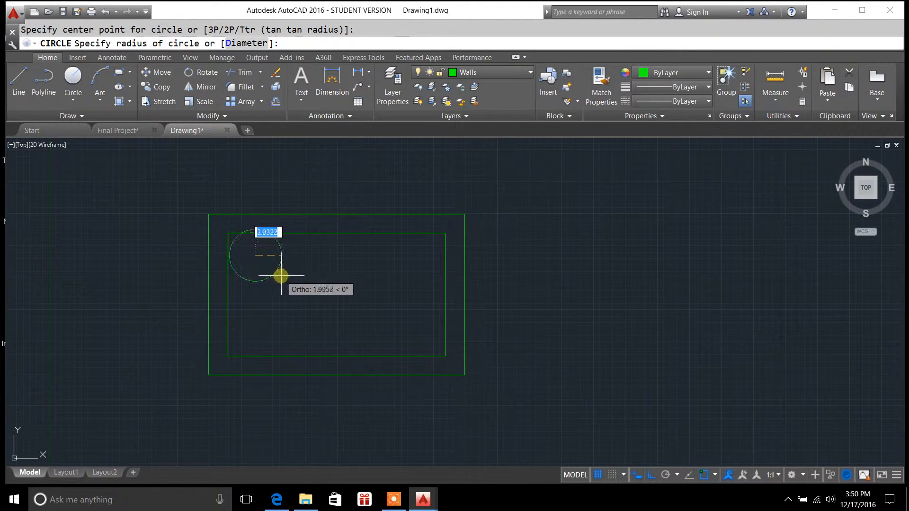
left_click(272, 259)
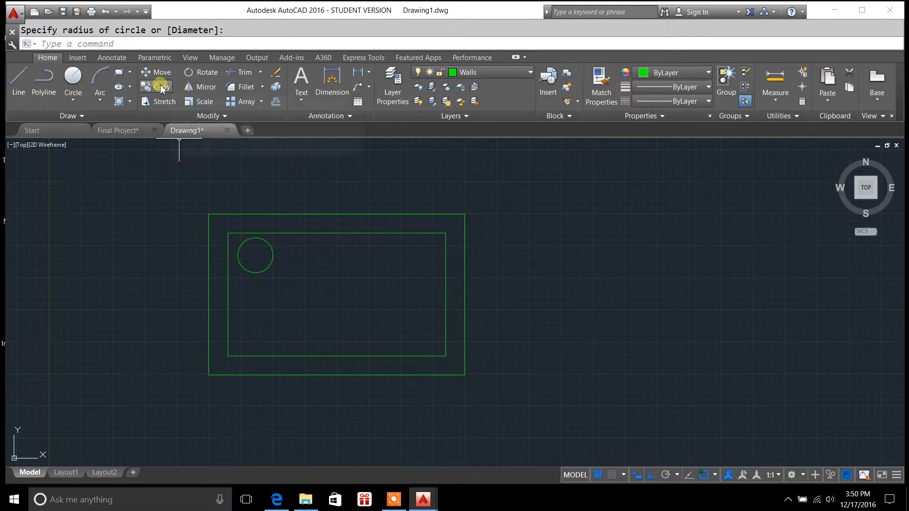
- Draw a small horizontal rectangle in the lower-right part of the room, inside the inner wall outline
left_click(129, 72)
left_click(137, 88)
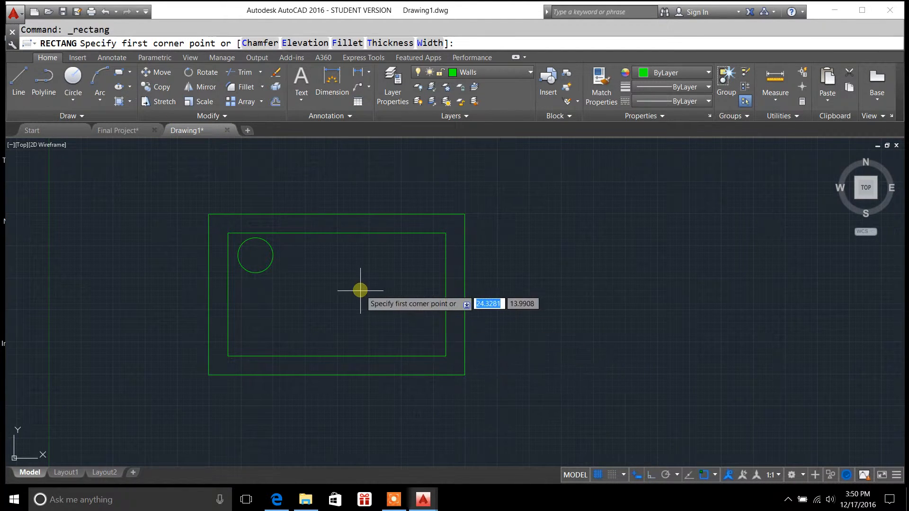
left_click(345, 293)
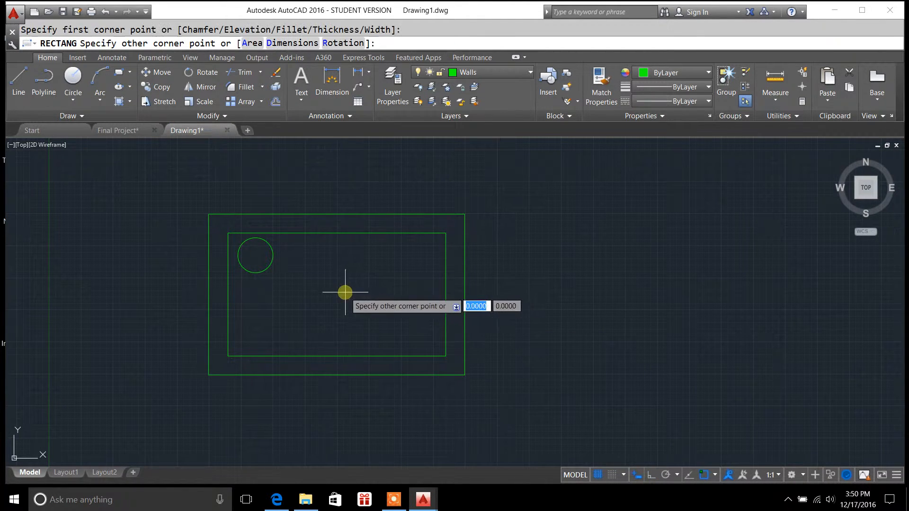
left_click(424, 328)
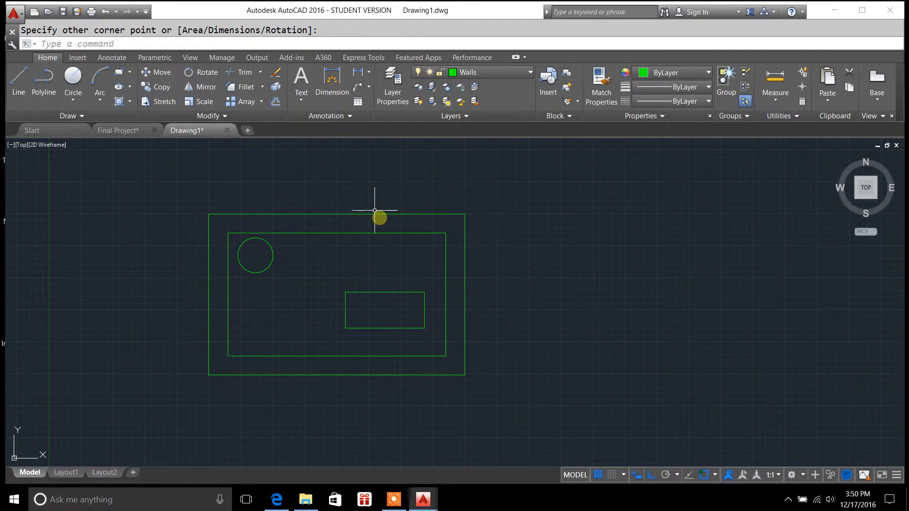
key("Escape")
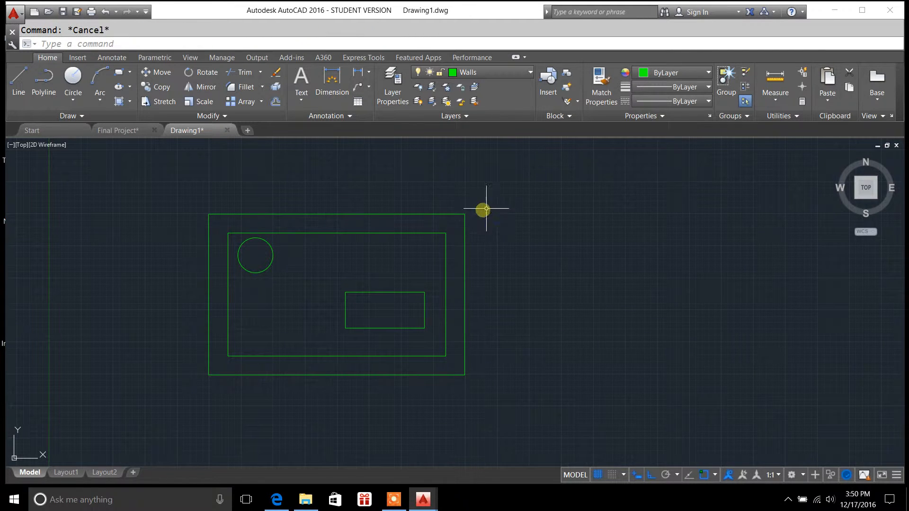
- Select the outer and inner wall rectangles to check their layer, and clear the selection
left_click(439, 214)
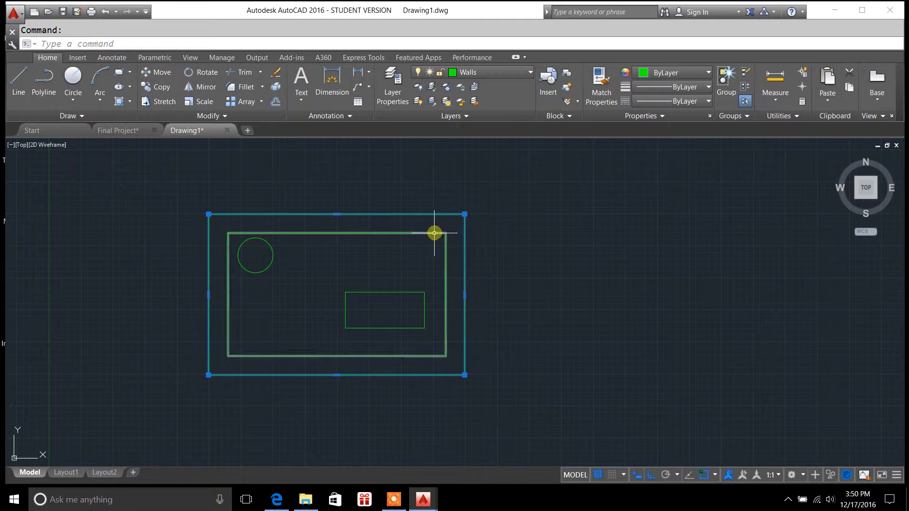
left_click(432, 234)
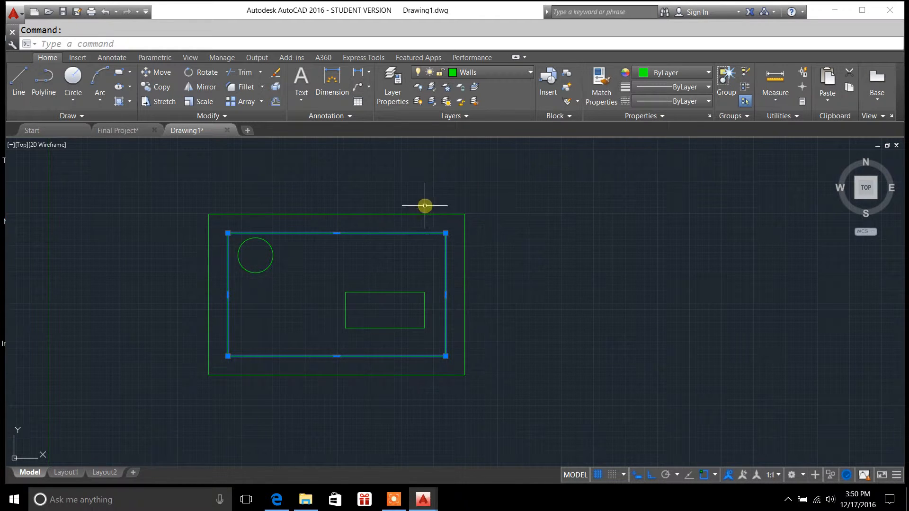
left_click(423, 213)
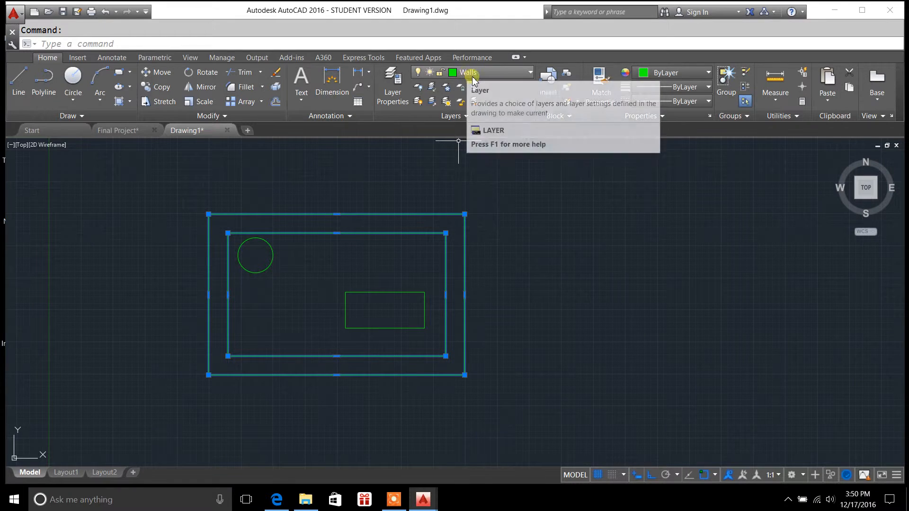
key("Escape")
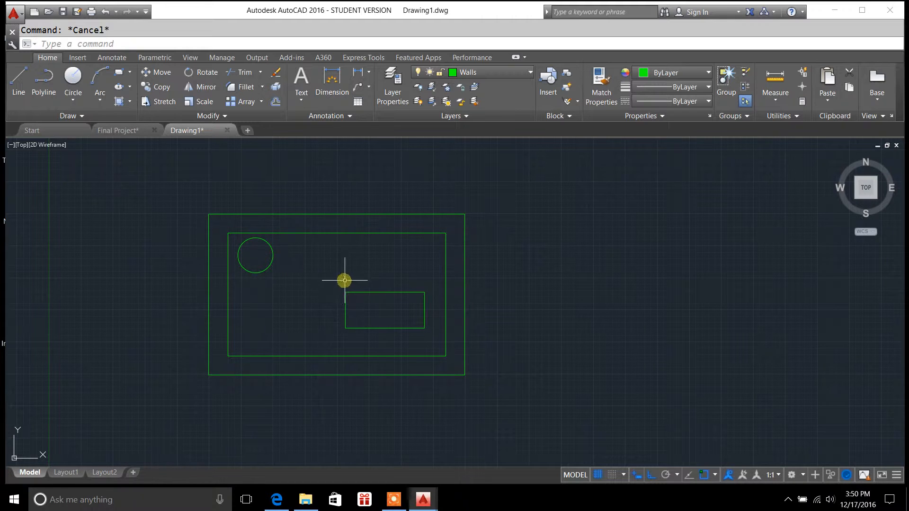
- Move the circle and the small rectangle to the Objects layer and check the rectangle's layer assignment
left_click(431, 331)
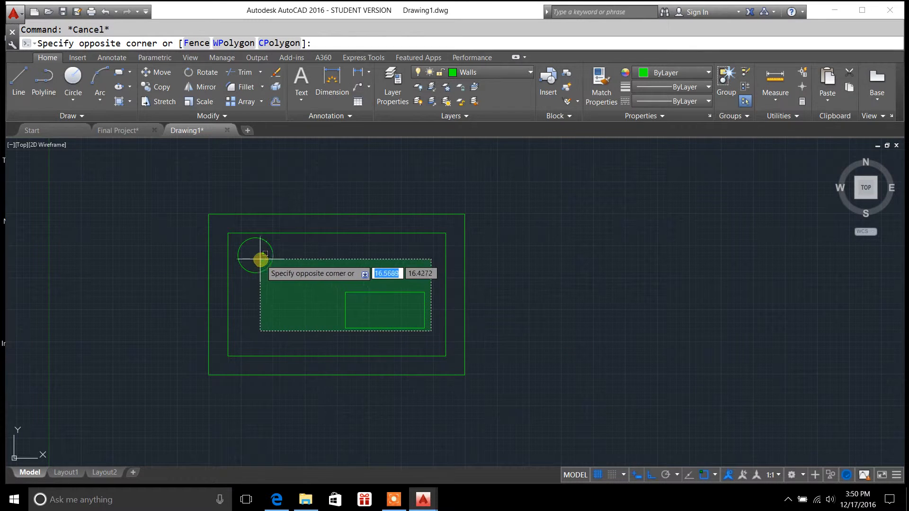
left_click(234, 238)
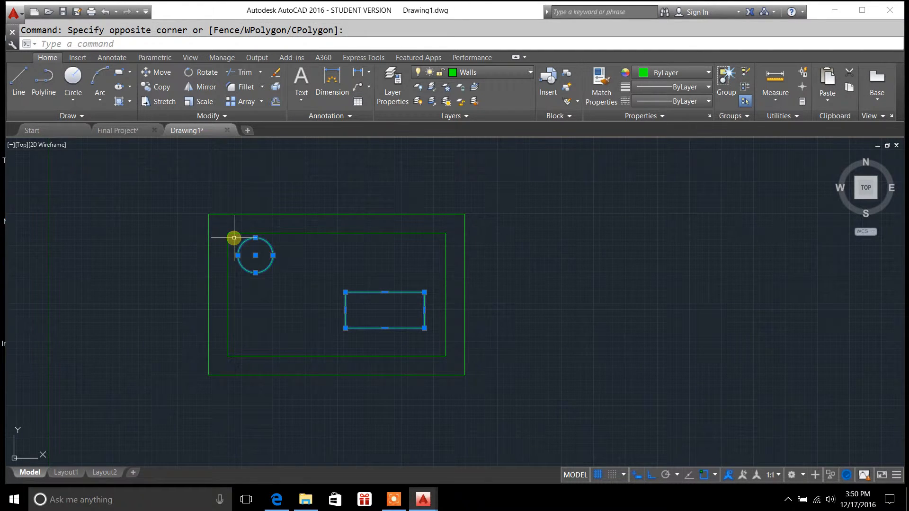
left_click(531, 73)
left_click(488, 114)
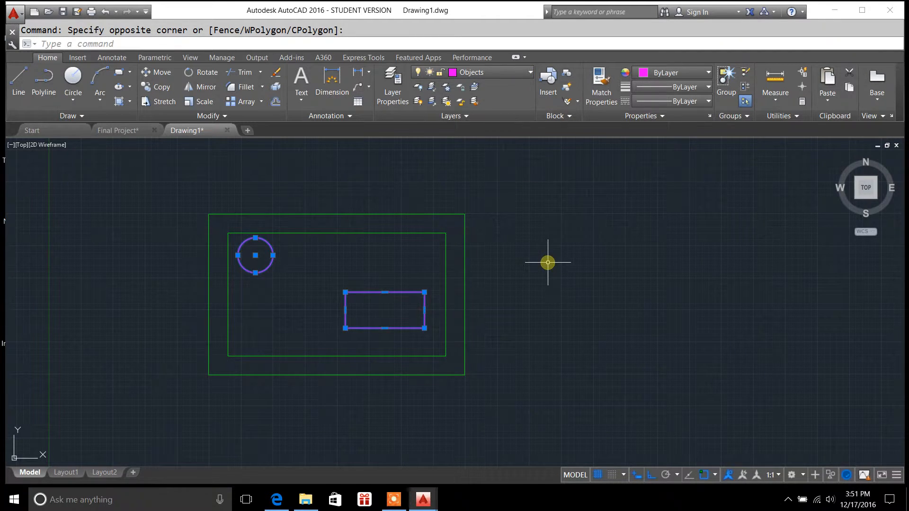
key("Escape")
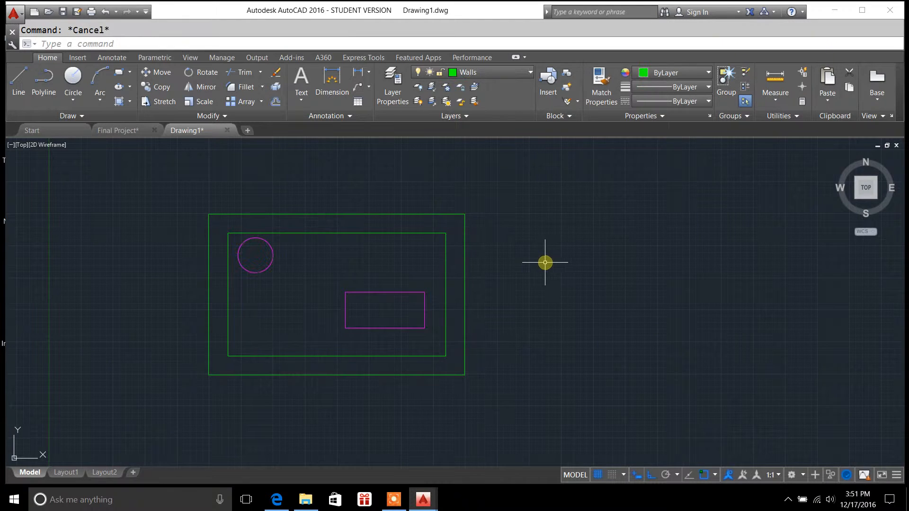
left_click(409, 291)
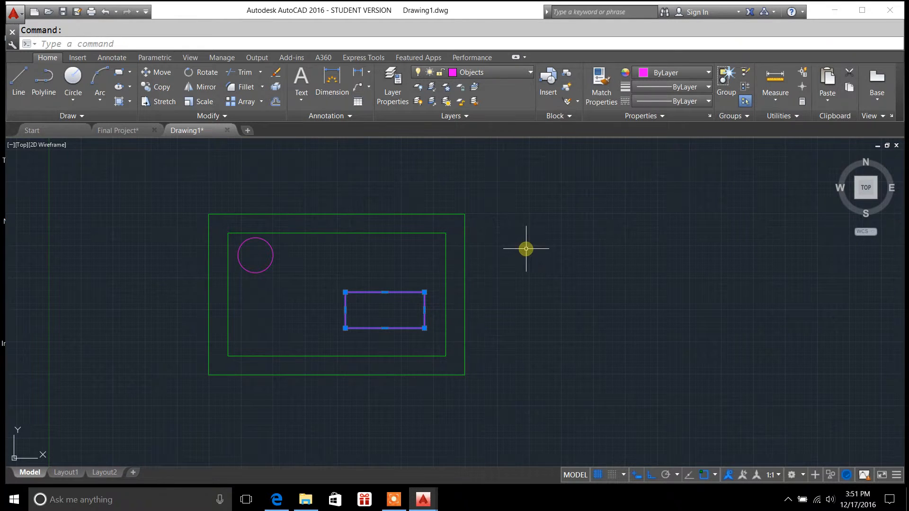
key("Escape")
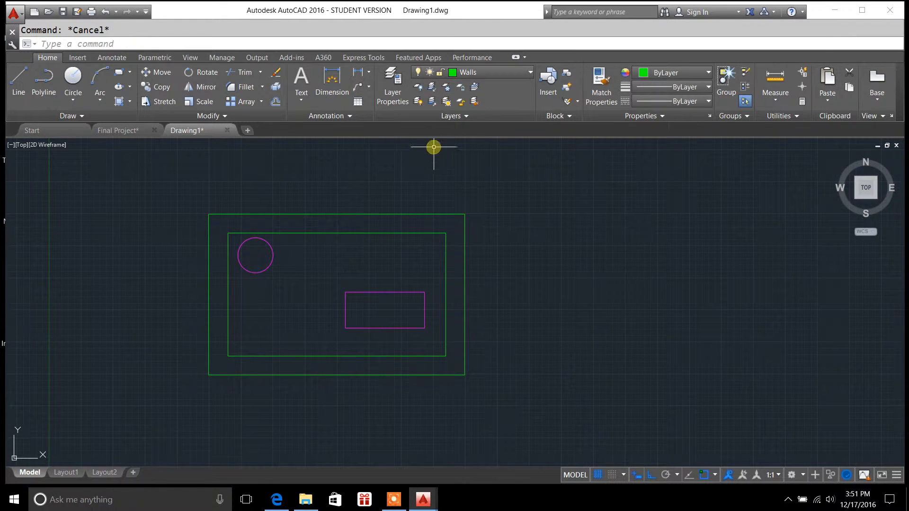
- Make Dimensions the current layer and place a linear dimension above the outer wall's top edge, from corner to corner
left_click(369, 73)
left_click(381, 91)
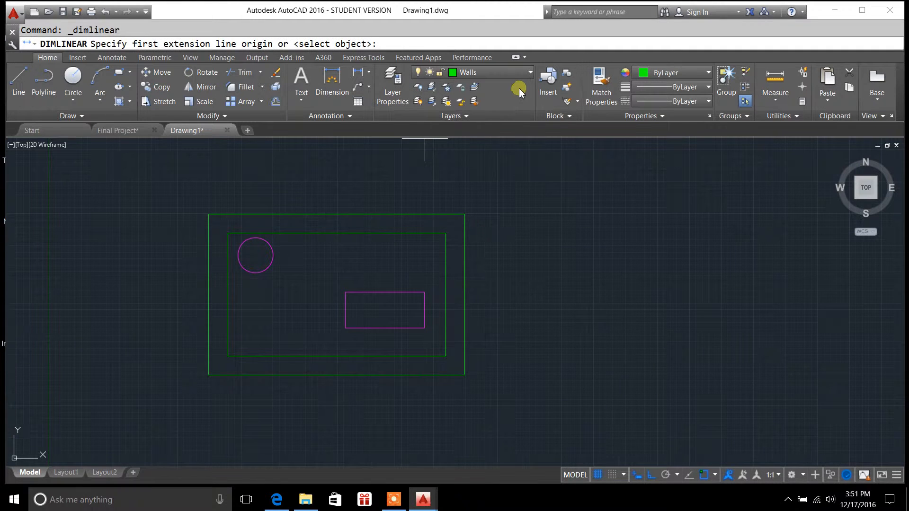
left_click(530, 74)
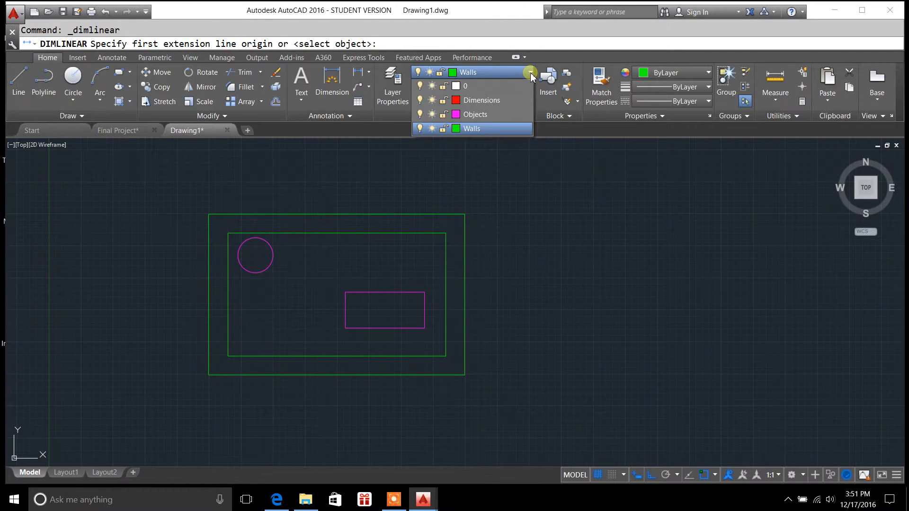
left_click(498, 100)
left_click(209, 215)
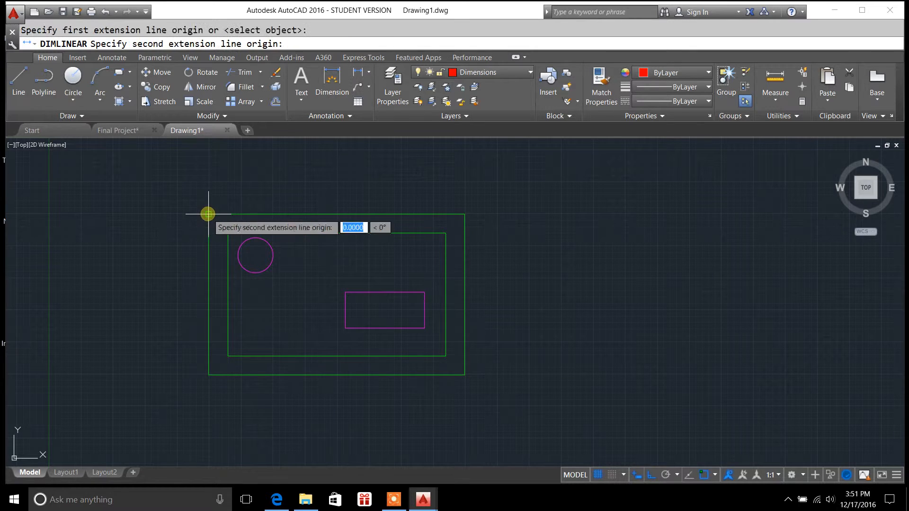
left_click(464, 214)
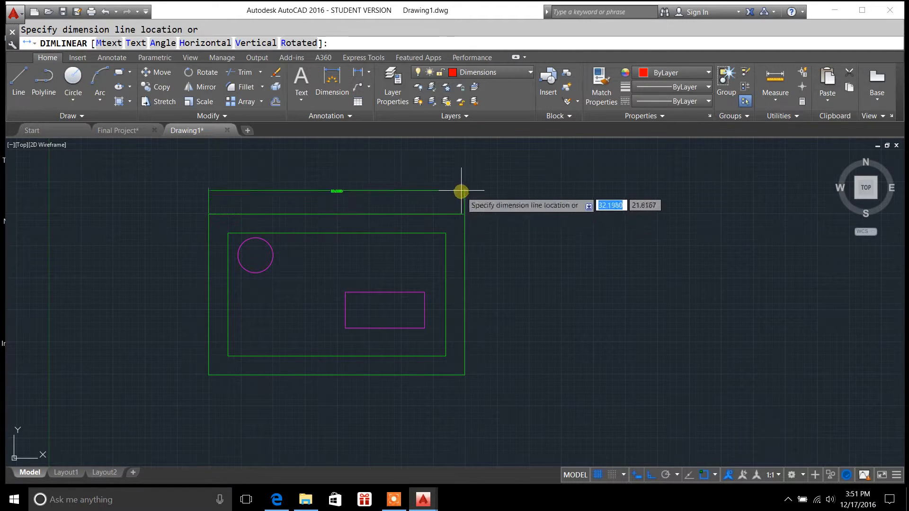
left_click(460, 187)
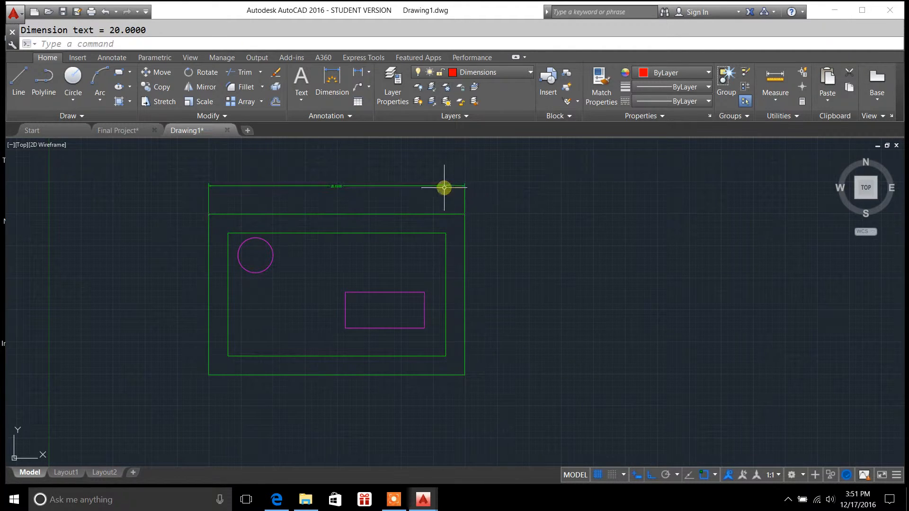
- Move the dimension above the top wall to the Dimensions layer and clear the selection
left_click(444, 186)
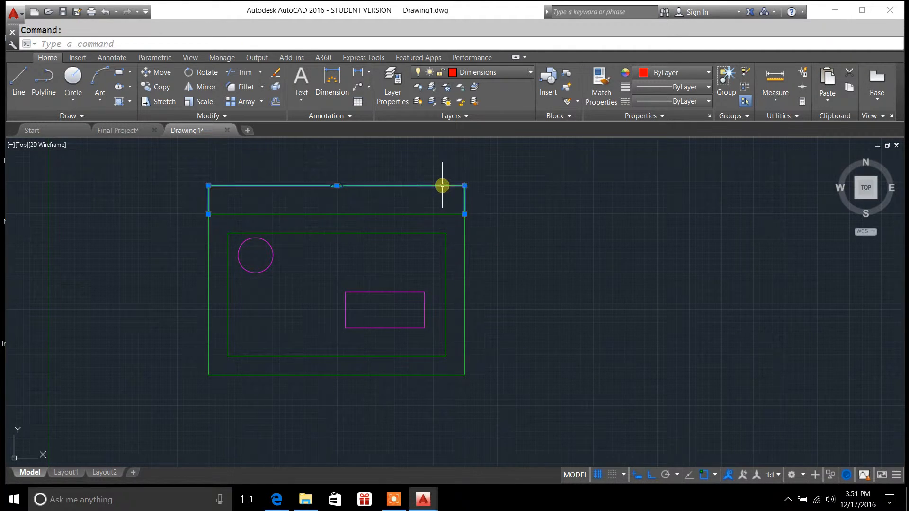
left_click(531, 75)
left_click(498, 119)
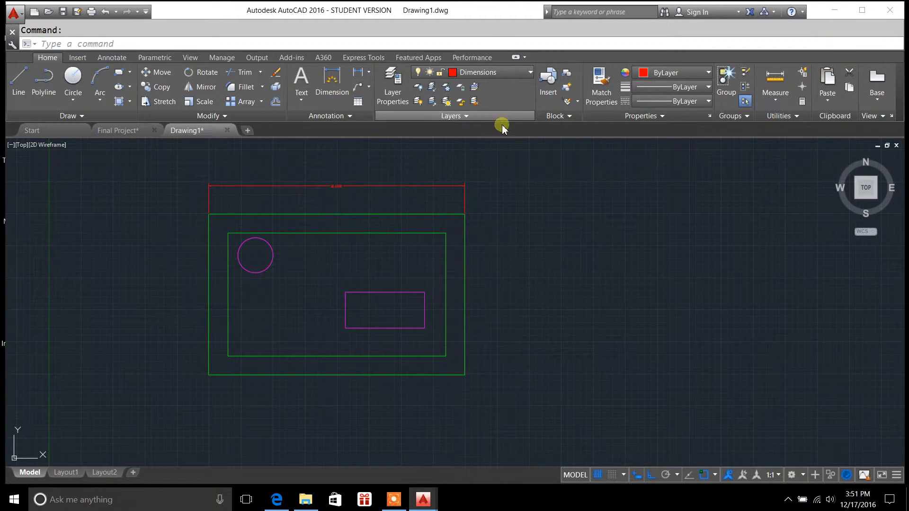
key("Escape")
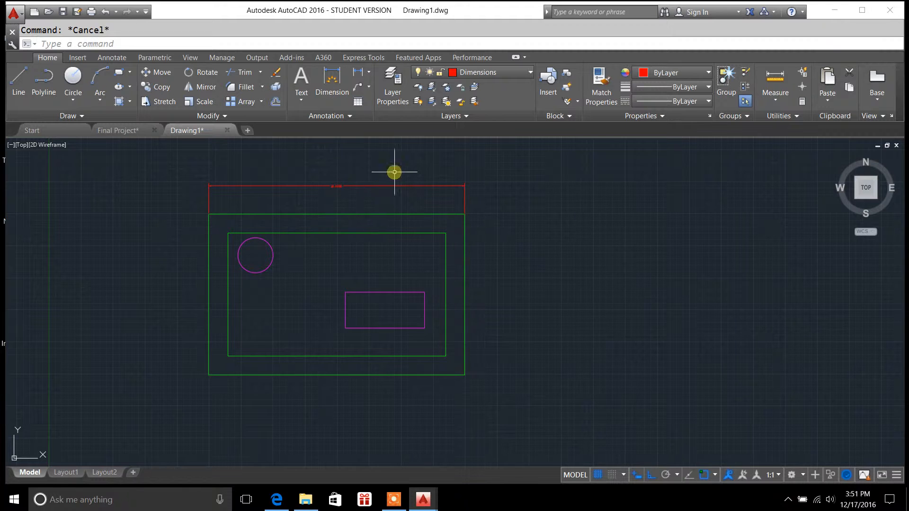
- Add a vertical linear dimension for the outer wall's right edge, placed just outside the rectangle
left_click(369, 74)
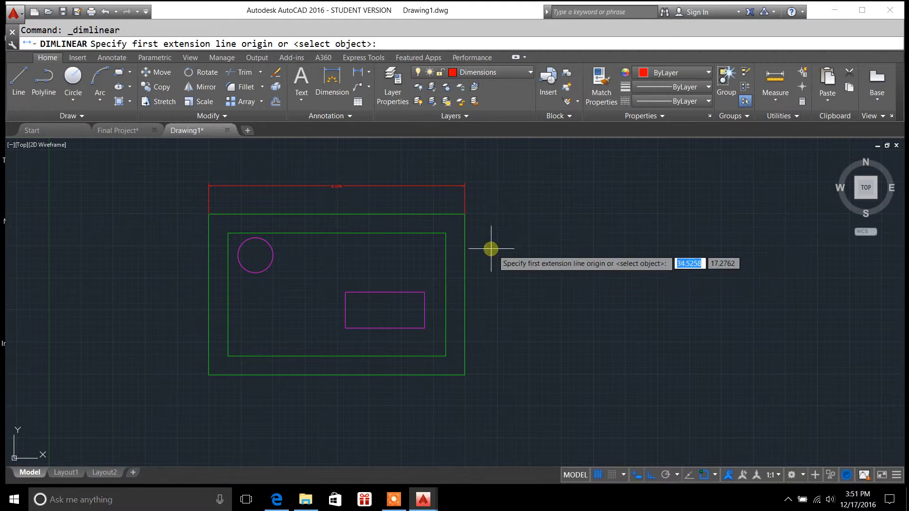
left_click(464, 214)
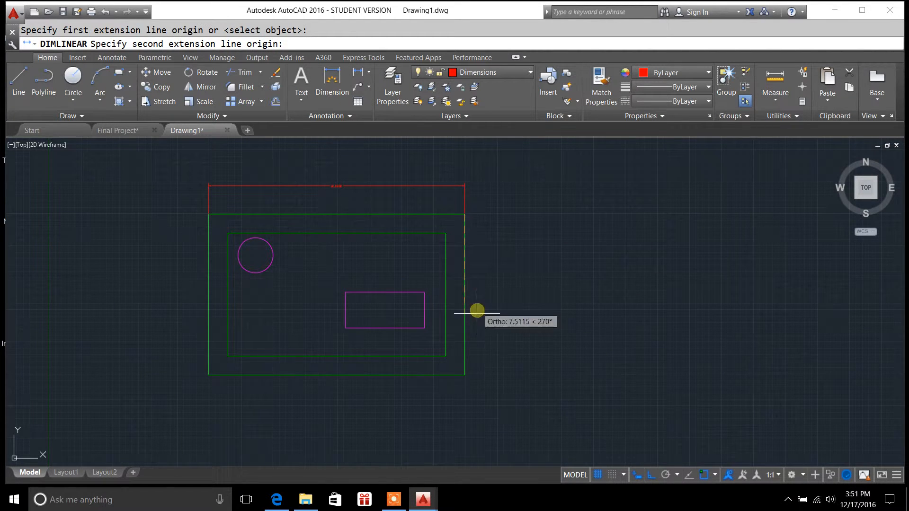
left_click(464, 375)
left_click(489, 373)
scroll(497, 296, "up", 5)
scroll(465, 288, "down", 3)
scroll(465, 288, "up", 7)
scroll(541, 300, "down", 8)
scroll(540, 300, "up", 2)
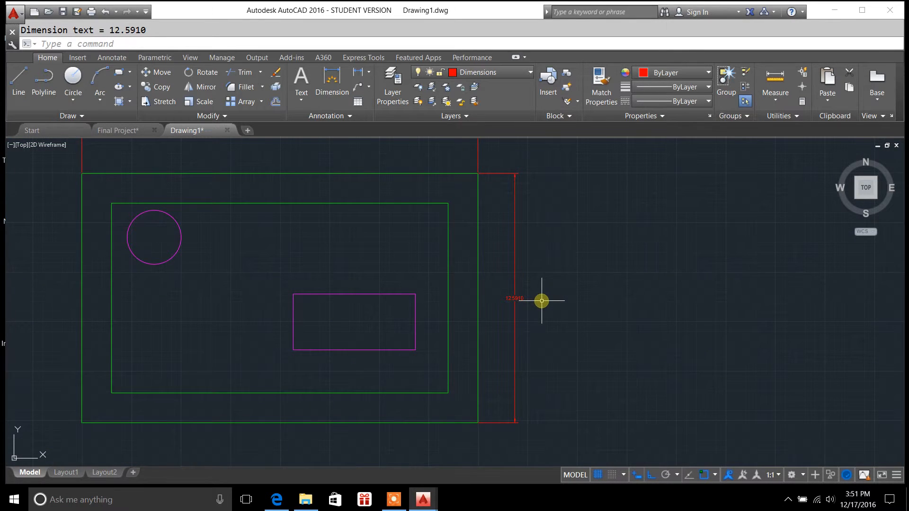
mouse_move(544, 289)
middle_mouse_down()
mouse_move(592, 322)
mouse_move(593, 294)
middle_mouse_up()
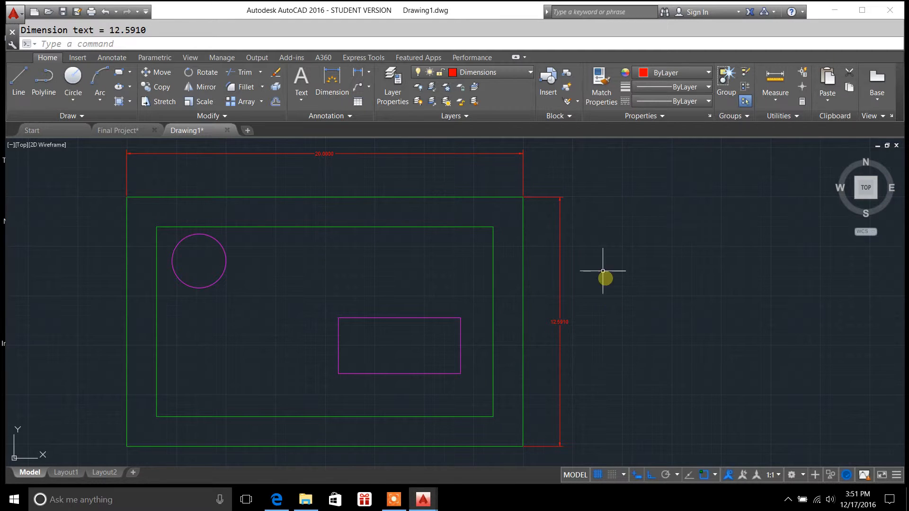
- Try to freeze the Dimensions layer in the layer properties
left_click(392, 94)
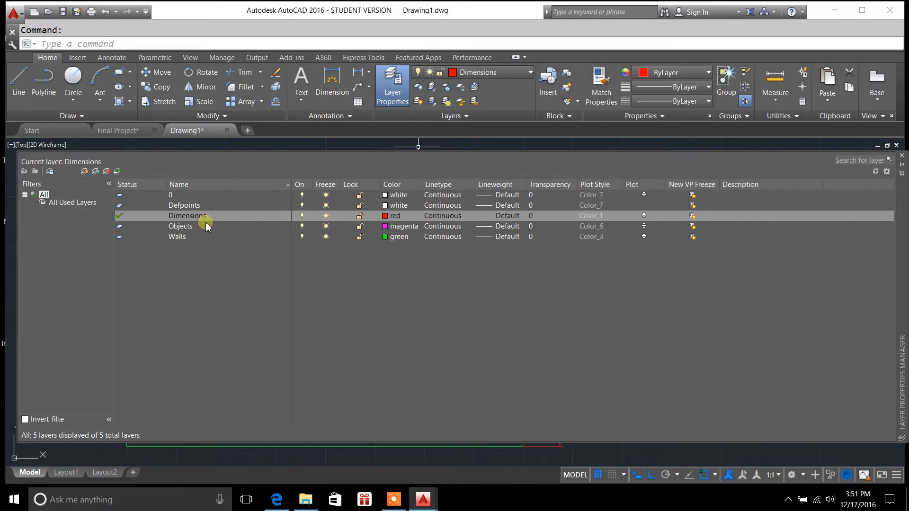
left_click(326, 217)
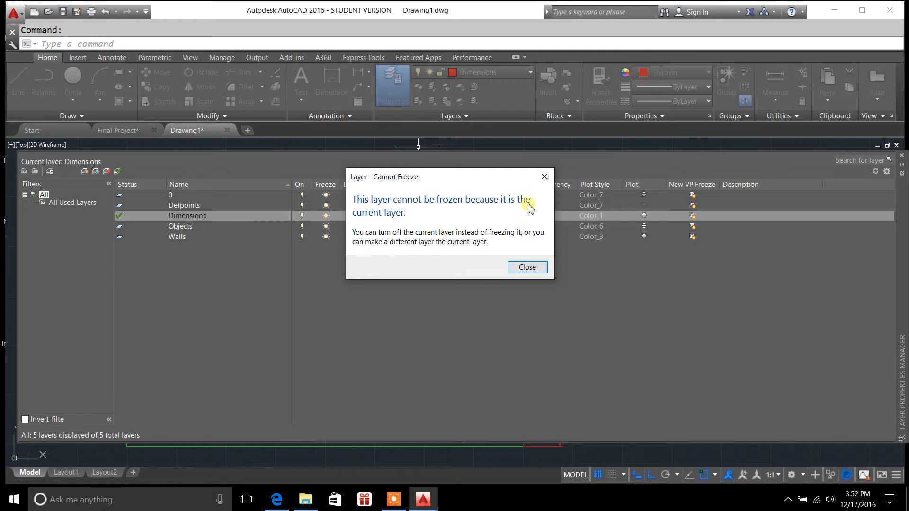
left_click(544, 176)
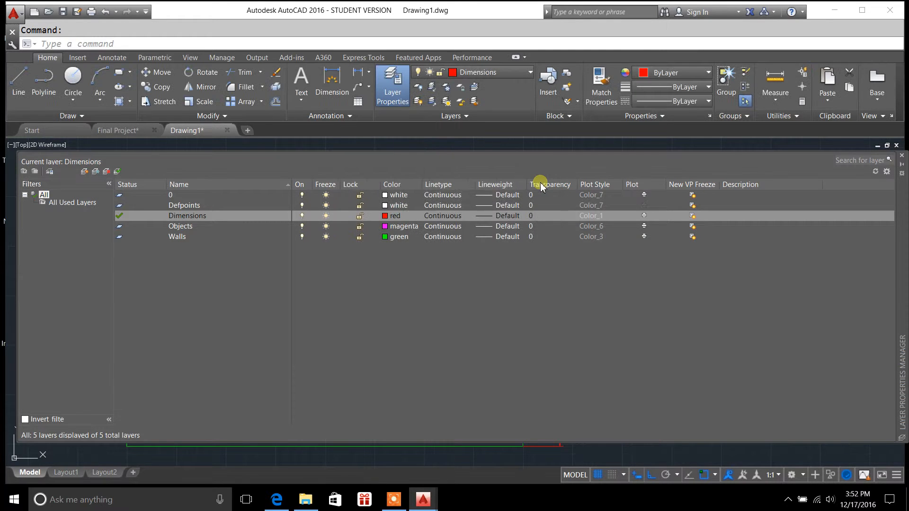
left_click(903, 157)
- Make Objects the current layer and freeze the Dimensions layer in the layer properties
left_click(530, 72)
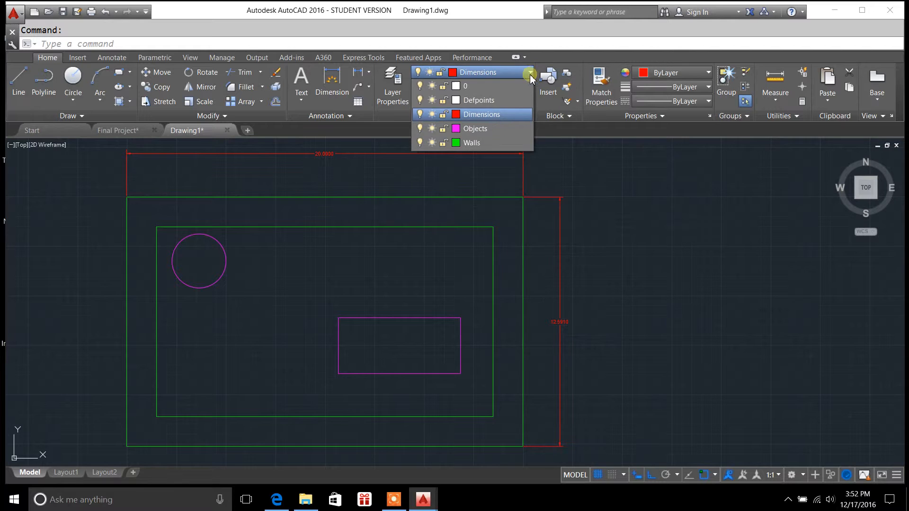
left_click(473, 129)
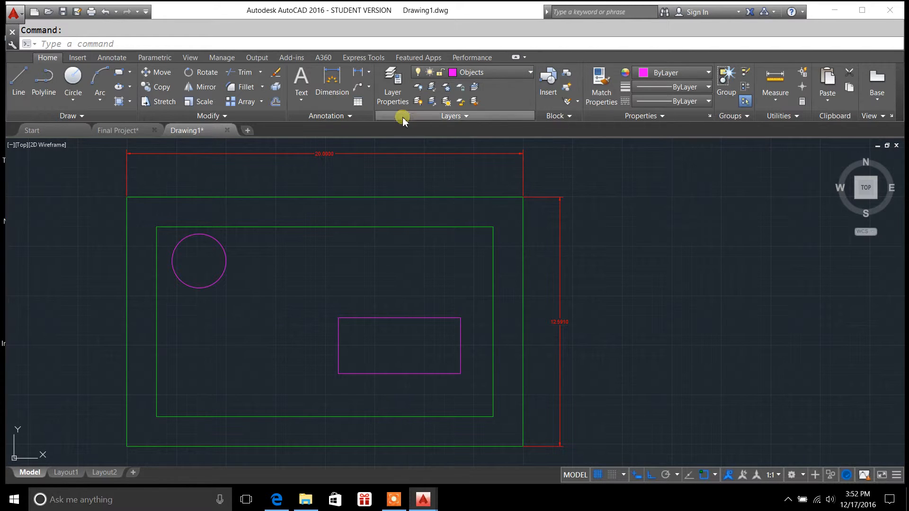
left_click(392, 97)
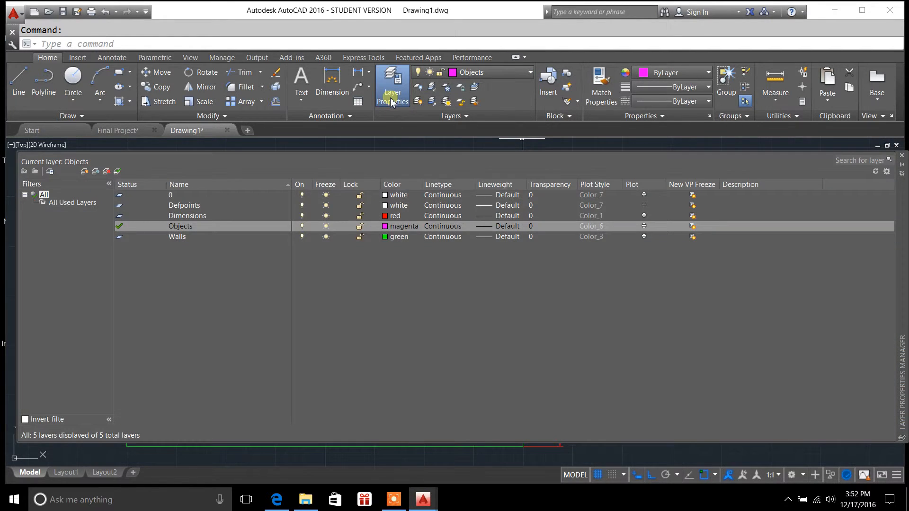
left_click(226, 216)
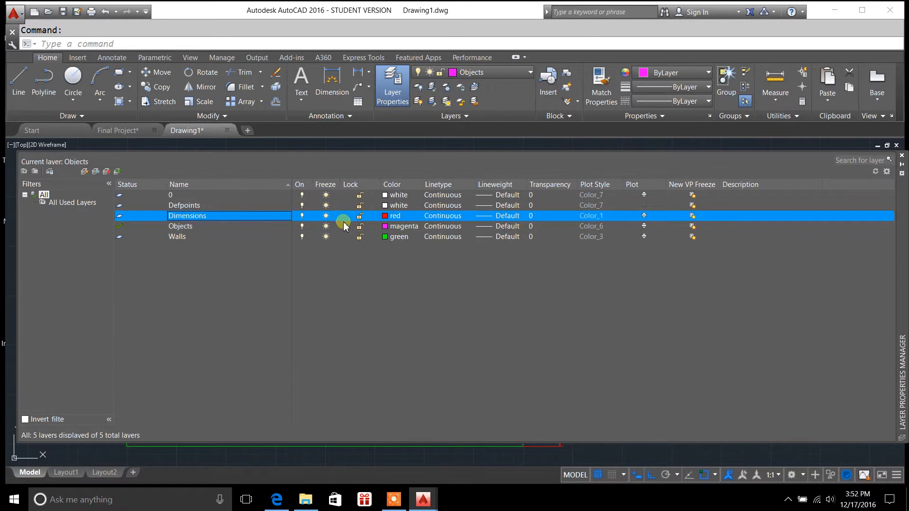
left_click(326, 216)
left_click(333, 218)
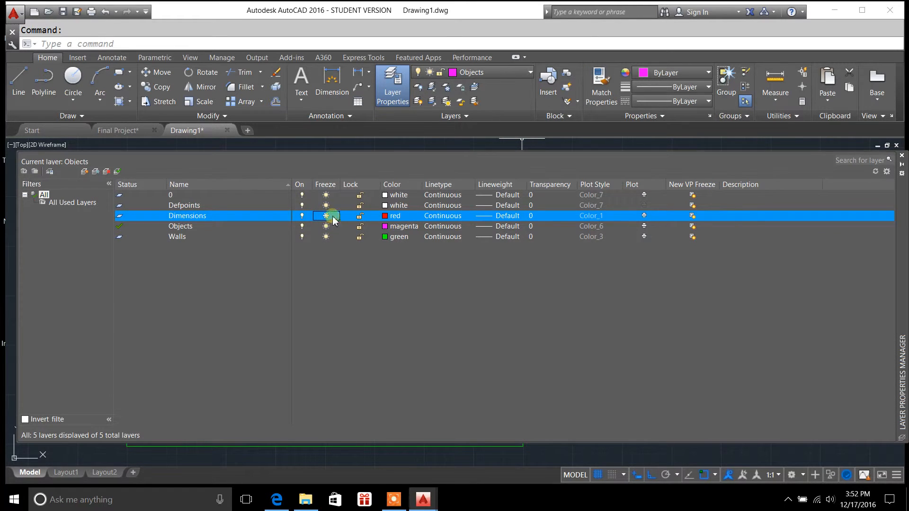
left_click(328, 217)
left_click(902, 156)
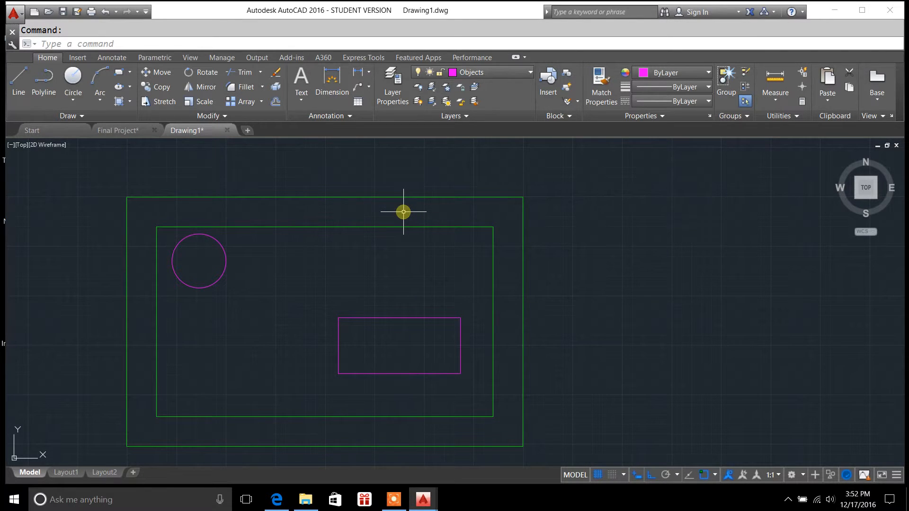
- Make Walls the current layer and freeze the Objects layer in the layer properties
left_click(393, 86)
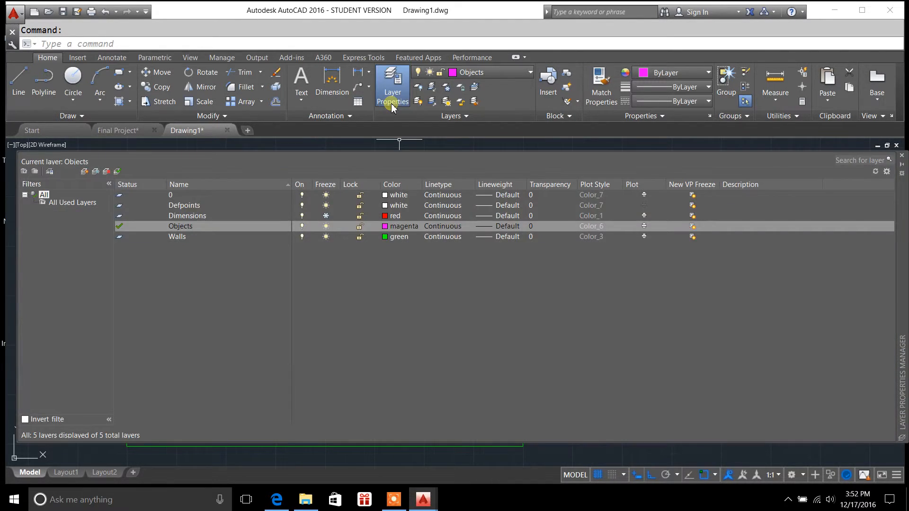
left_click(493, 72)
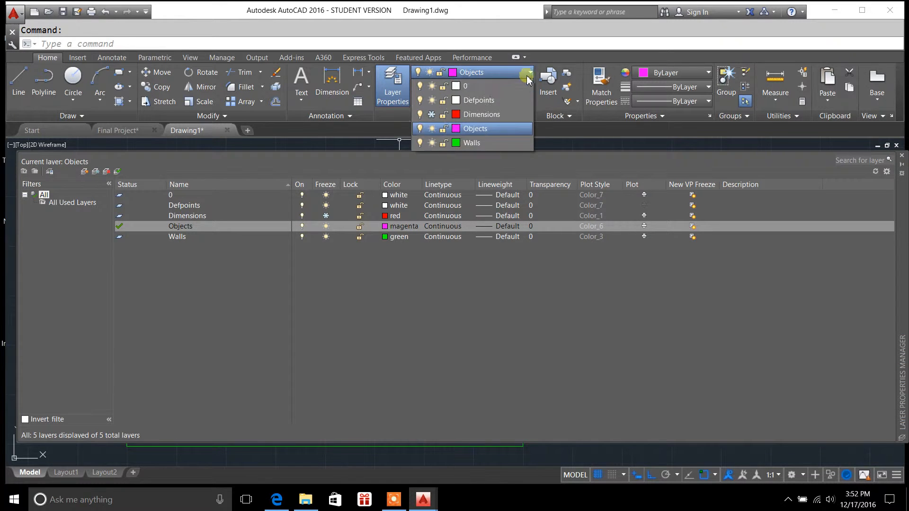
left_click(482, 143)
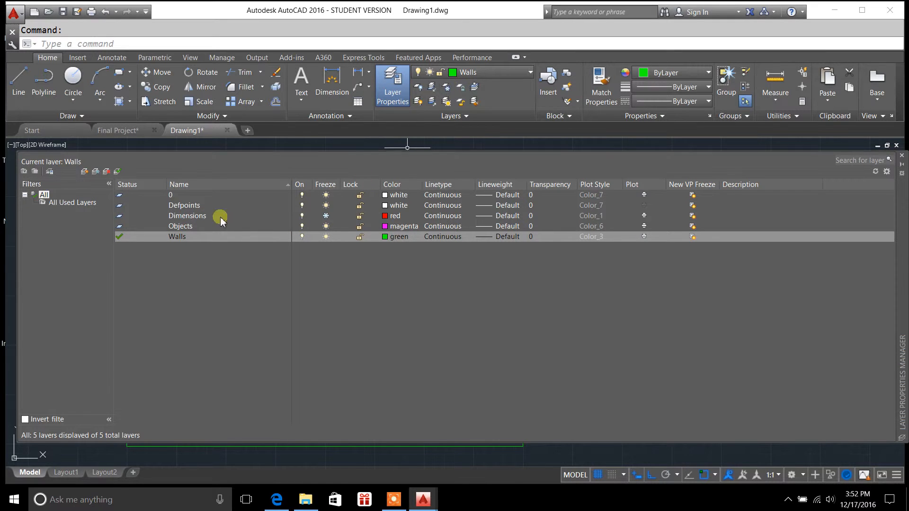
left_click(192, 228)
left_click(326, 227)
left_click(902, 157)
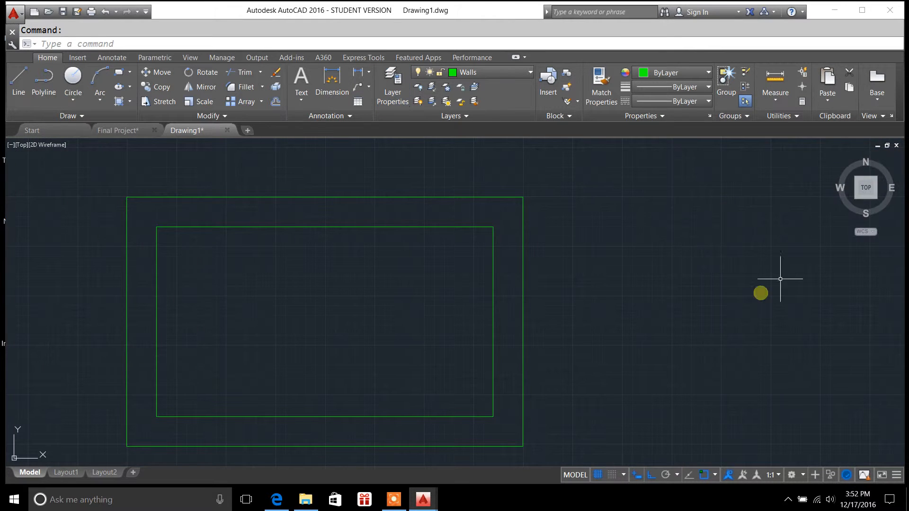
middle_click_drag(576, 298, 662, 268)
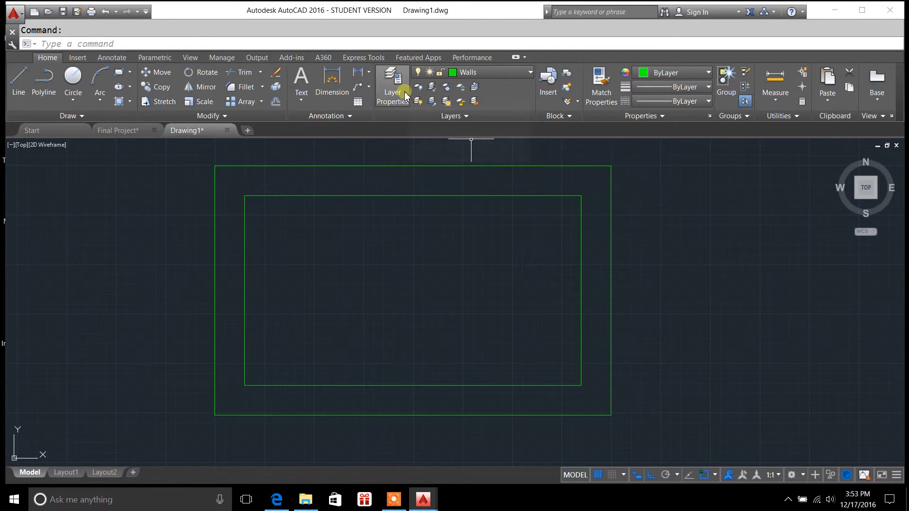
- Thaw the Objects and Dimensions layers in the layer properties
left_click(391, 102)
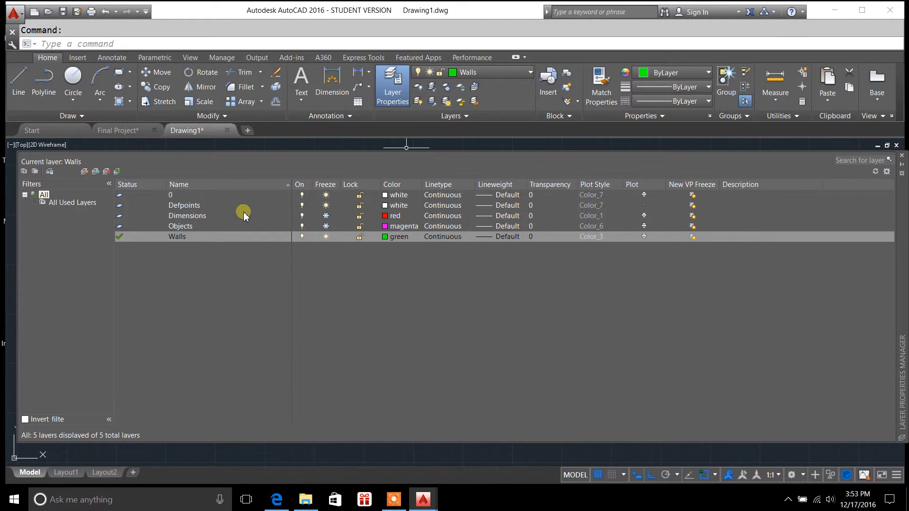
left_click(327, 227)
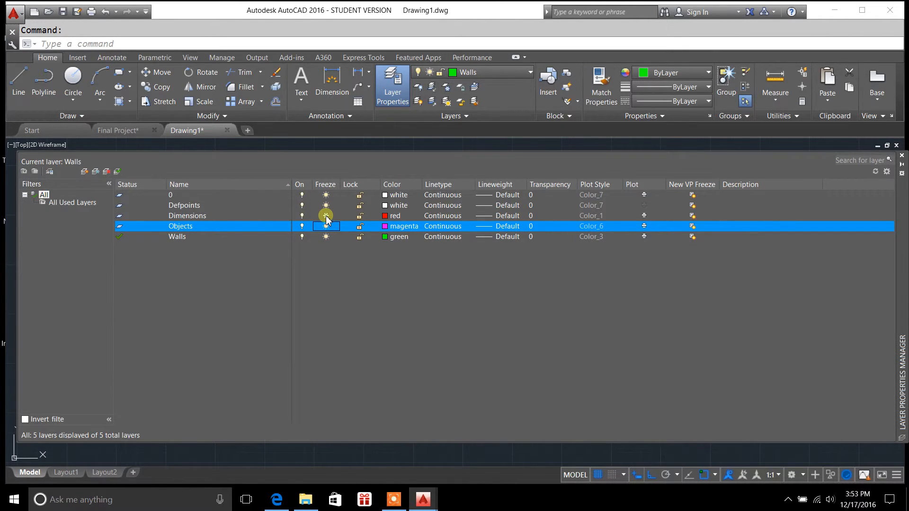
left_click(327, 216)
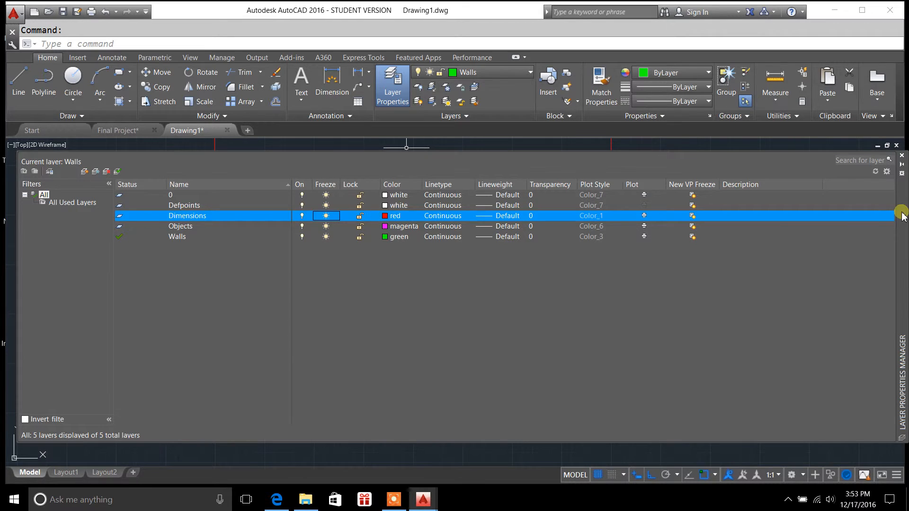
left_click(903, 155)
scroll(708, 248, "down", 2)
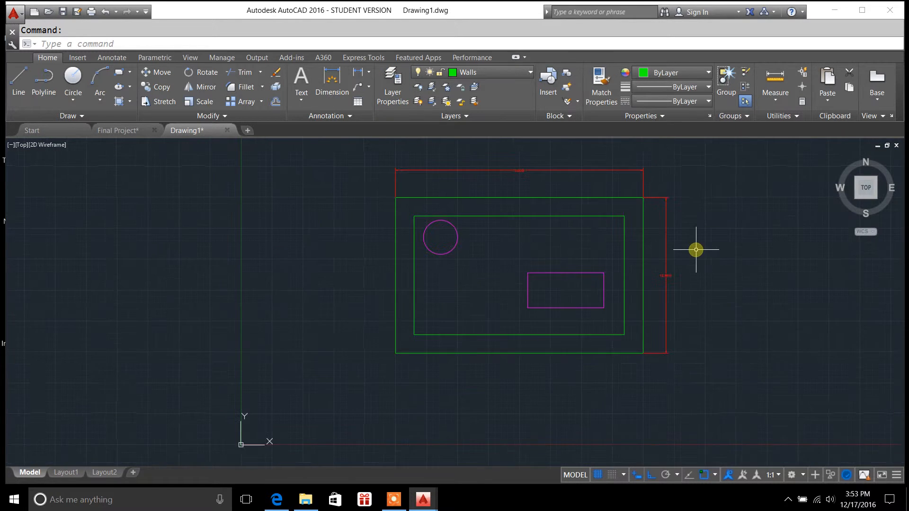
middle_click_drag(701, 243, 648, 260)
scroll(646, 257, "up", 2)
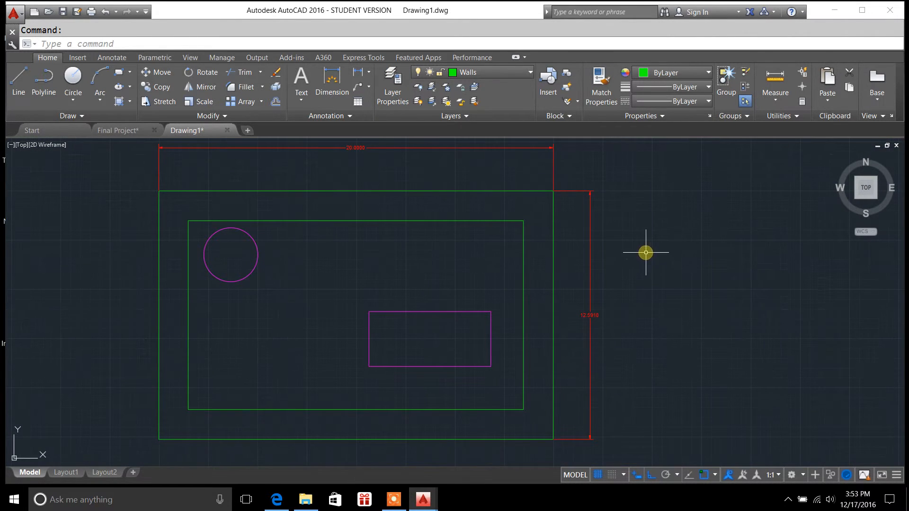
- Lock the Dimensions and Walls layers in the layer properties
left_click(391, 100)
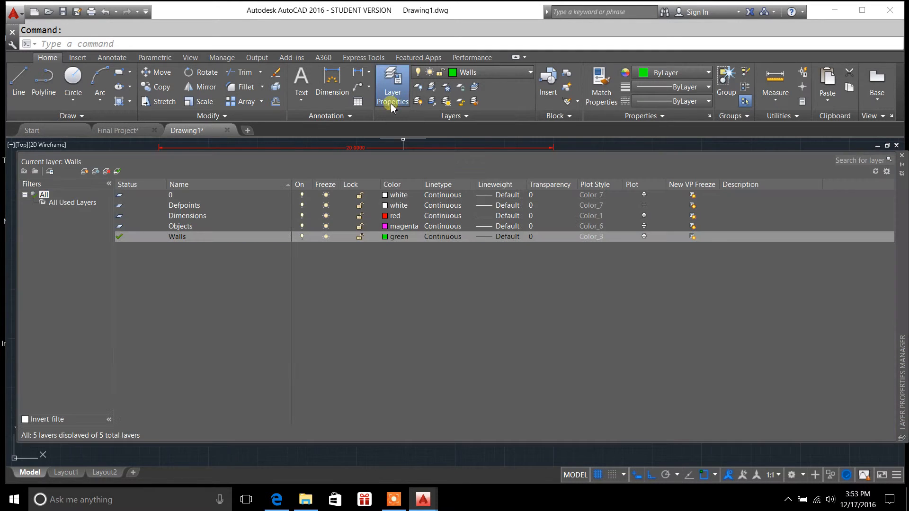
left_click(226, 217)
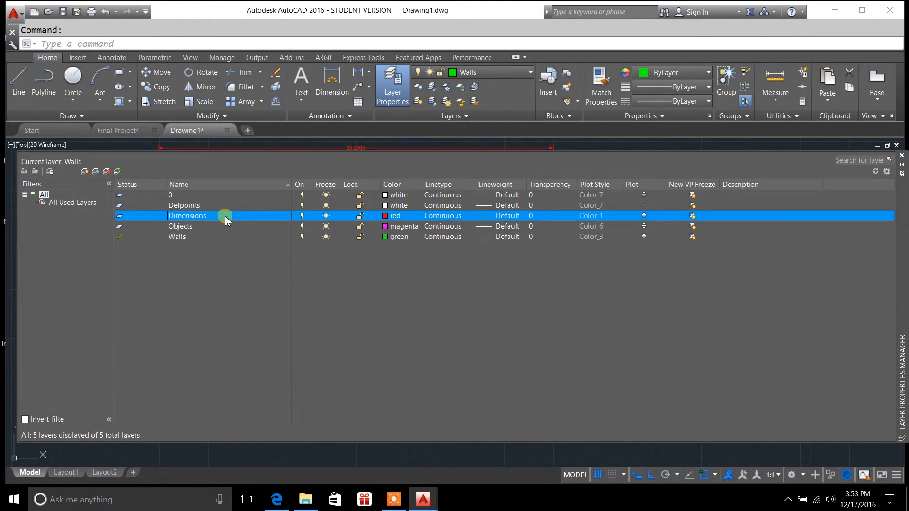
left_click(360, 218)
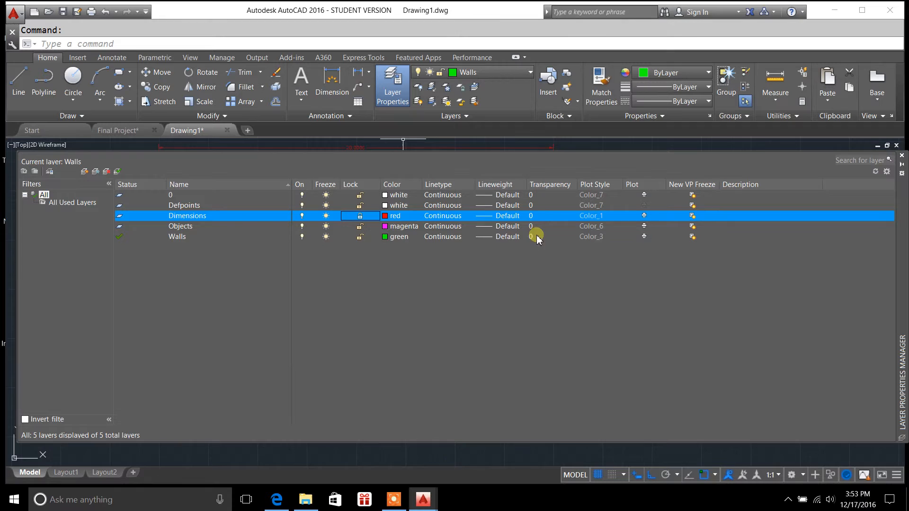
left_click(360, 237)
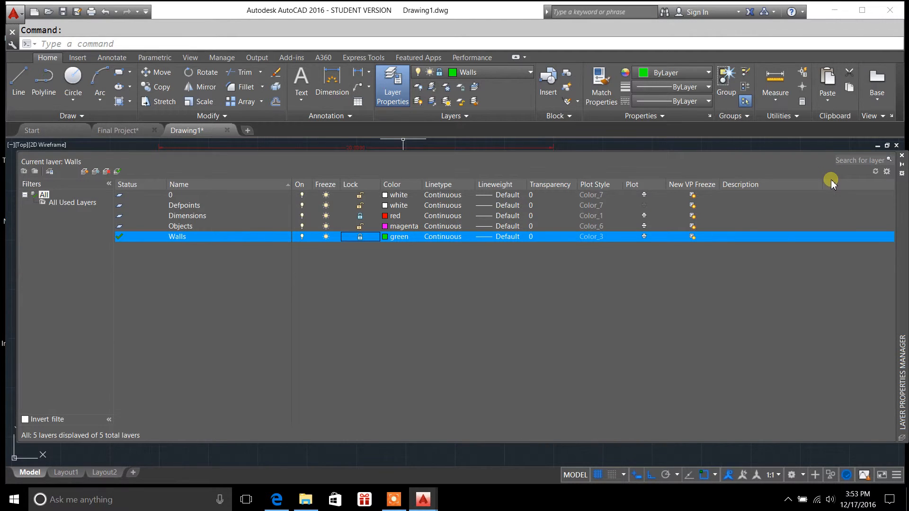
left_click(901, 157)
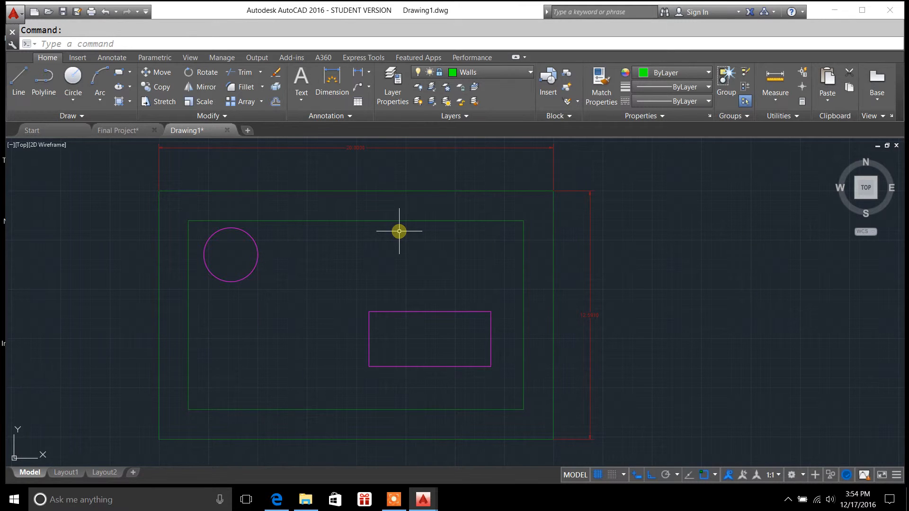
left_click(276, 72)
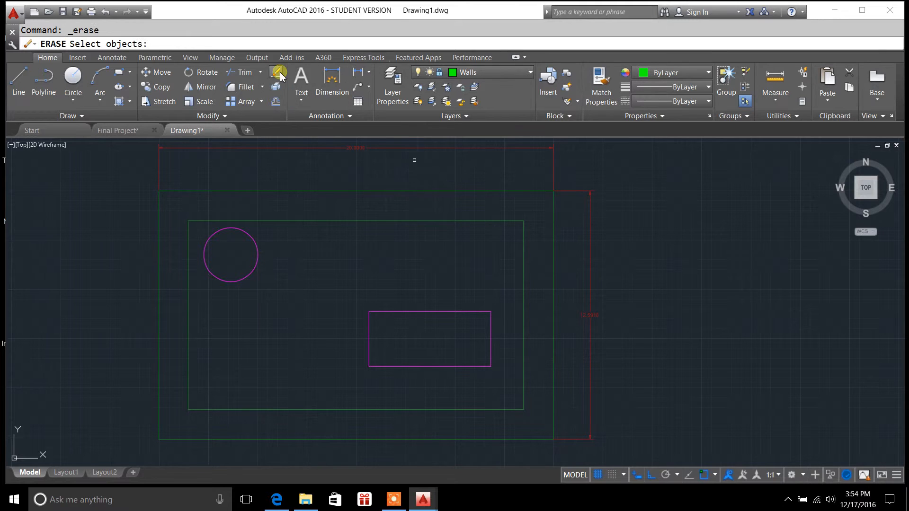
left_click(510, 377)
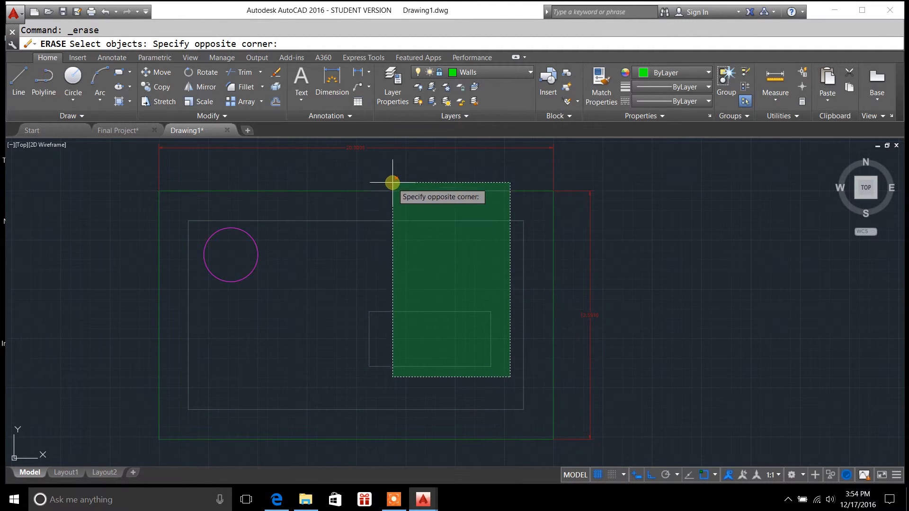
left_click(399, 253)
left_click(392, 85)
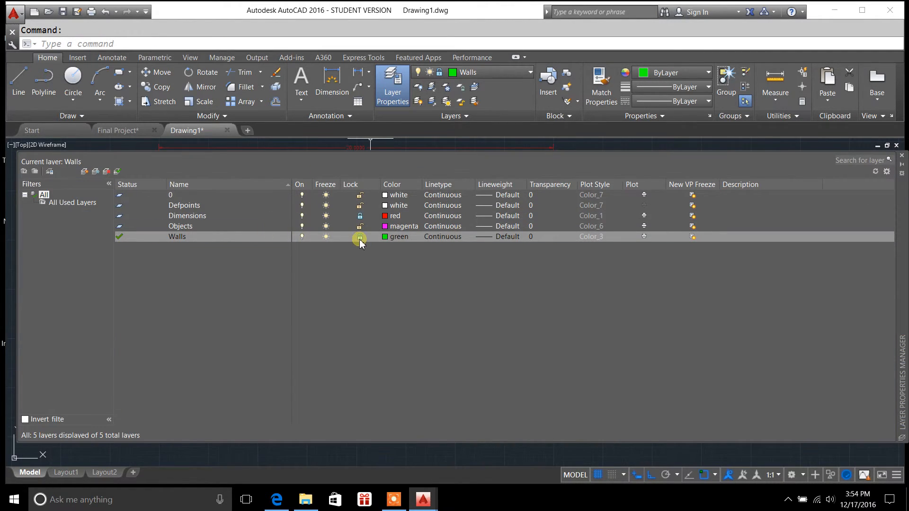
left_click(903, 159)
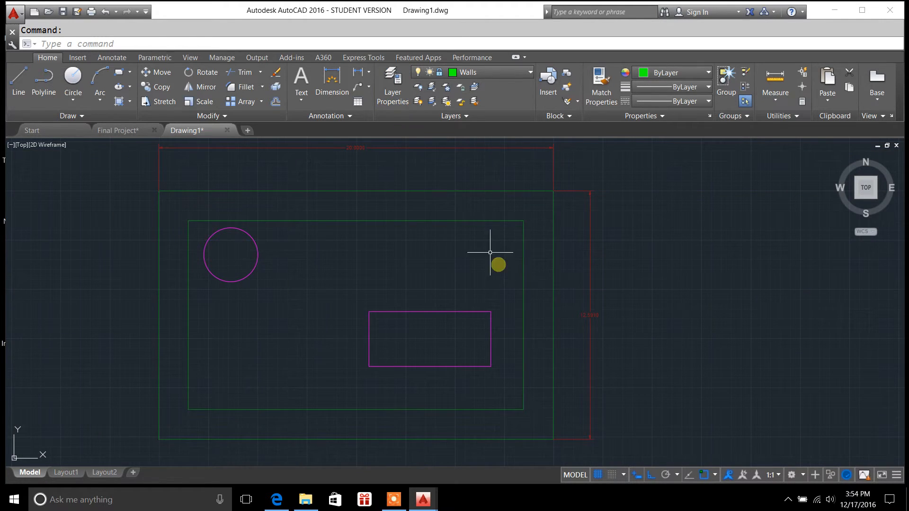
- Erase the magenta rectangle using a crossing selection that also spans the locked inner wall, and undo the erase
left_click(275, 72)
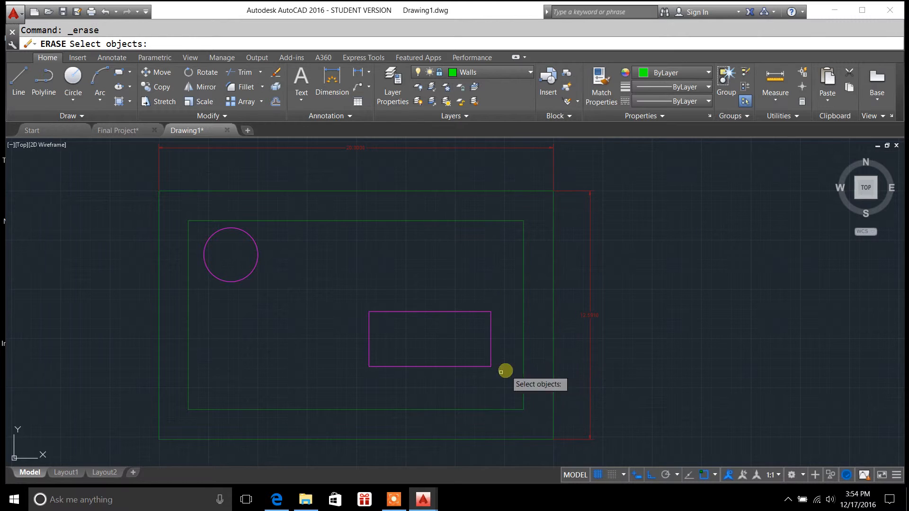
left_click(499, 373)
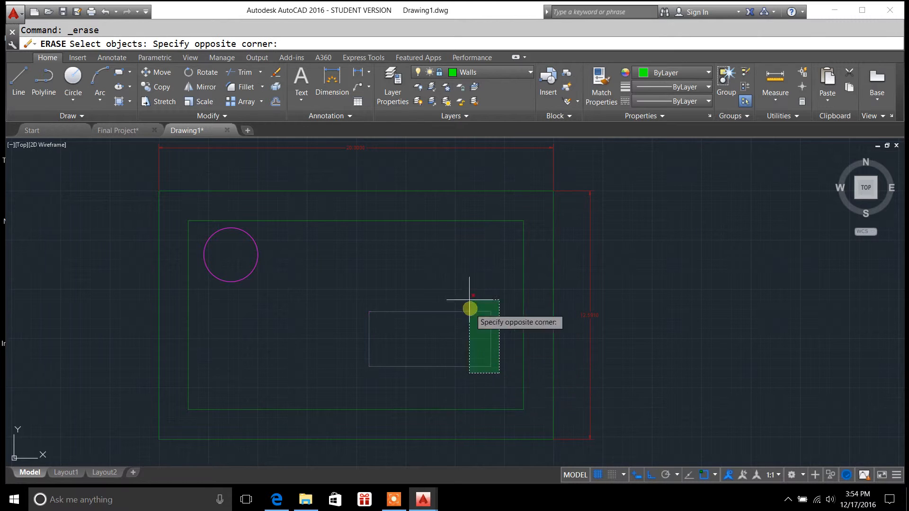
left_click(467, 209)
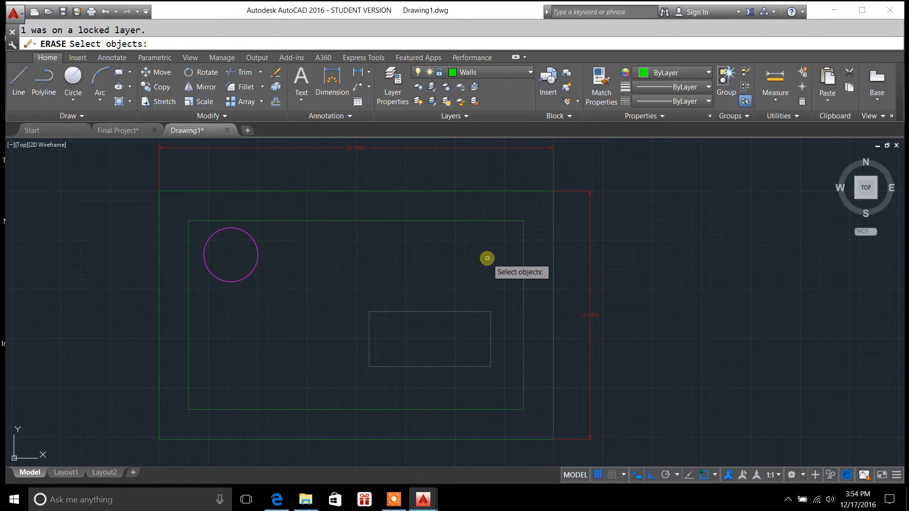
key("Return")
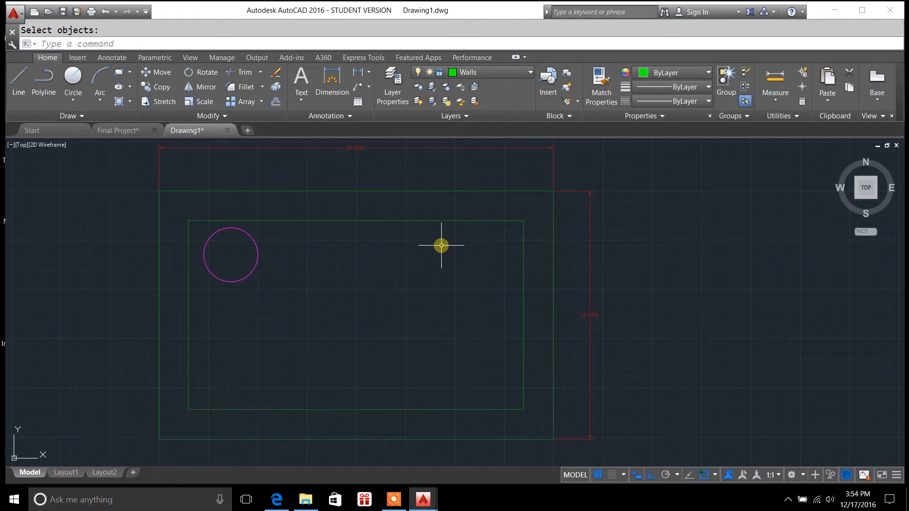
key("ctrl+z")
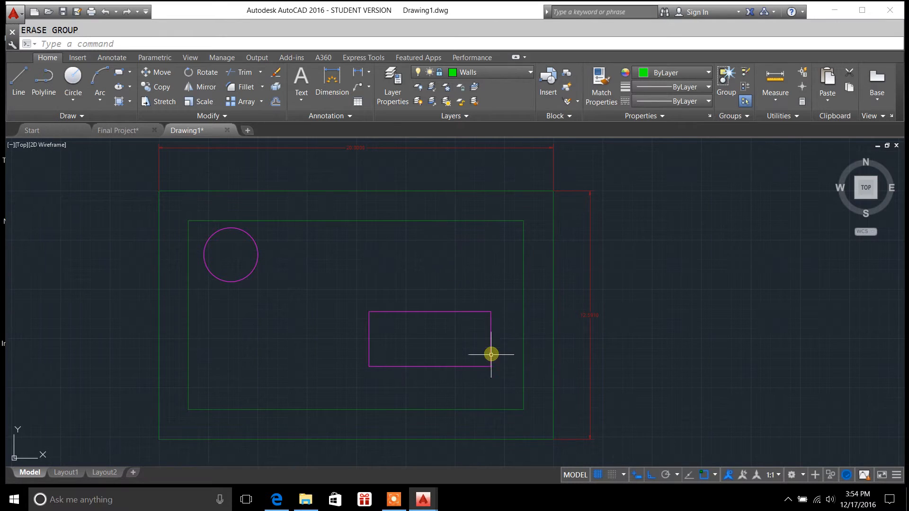
- Erase the magenta rectangle with a crossing selection that extends over the locked inner wall's top edge
left_click(276, 72)
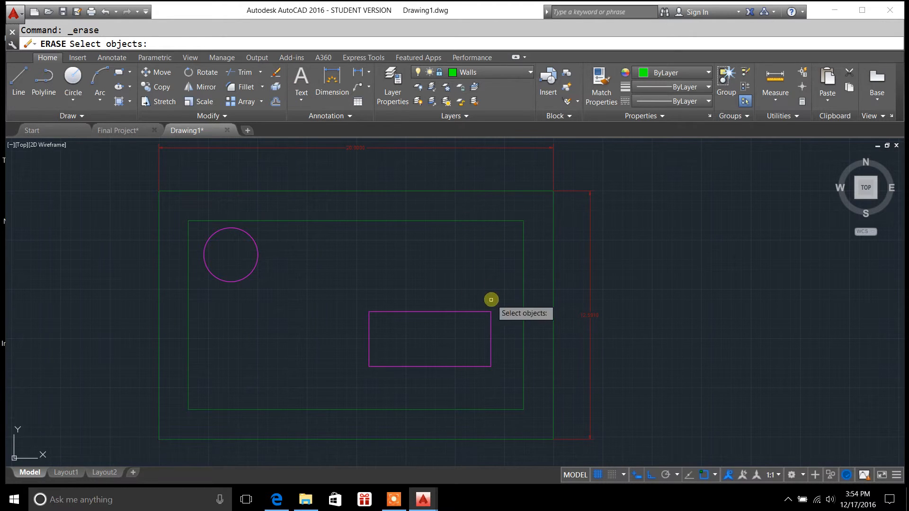
left_click(503, 378)
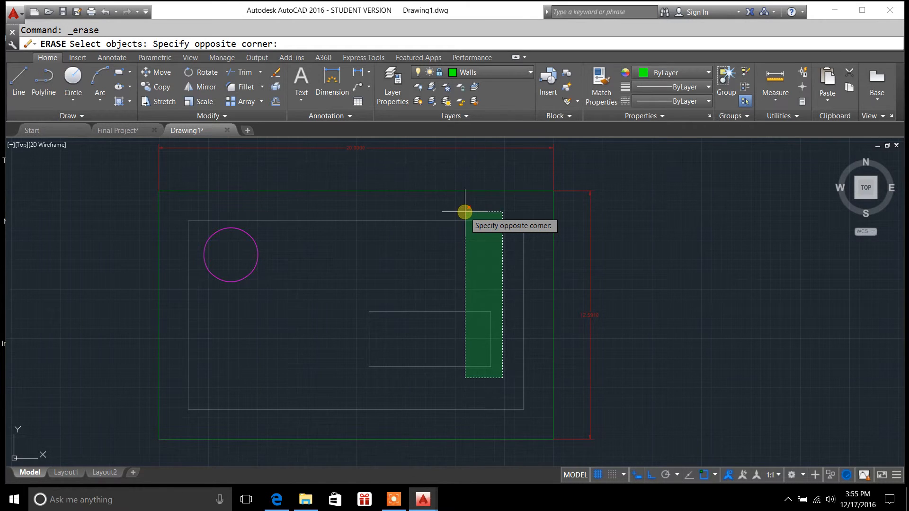
left_click(465, 212)
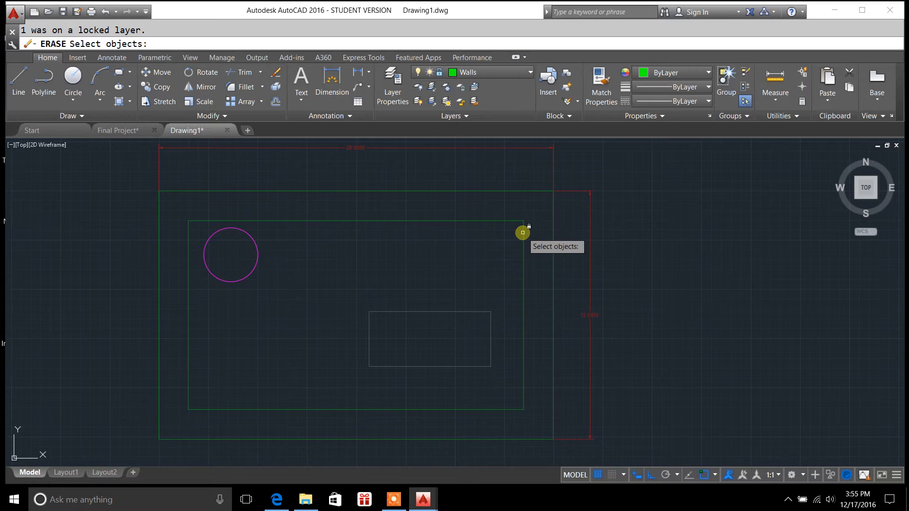
key("Return")
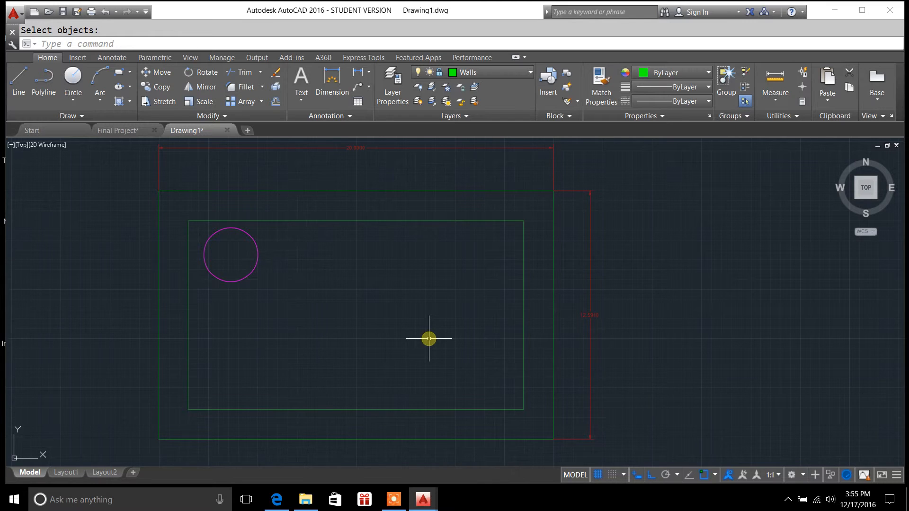
- Review the linetype choices, lineweight choices and plot setting of layer 0 in the layer properties
left_click(392, 97)
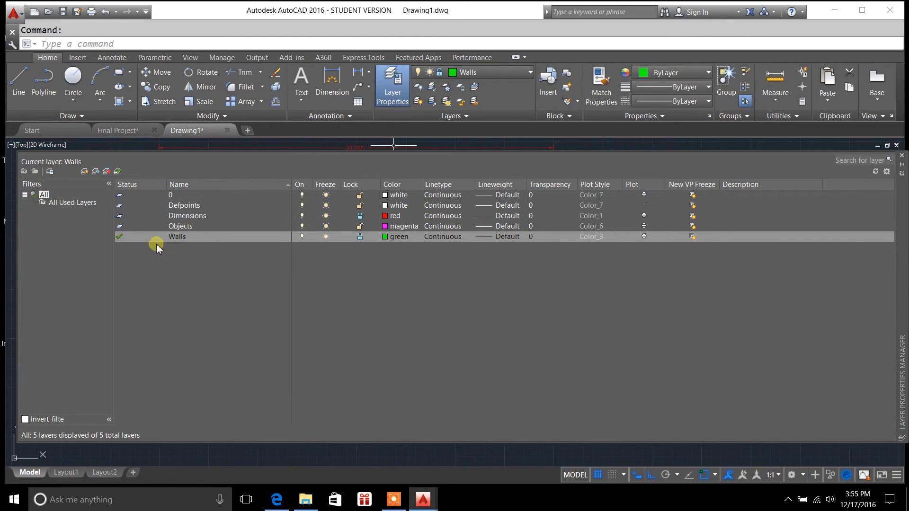
left_click(175, 227)
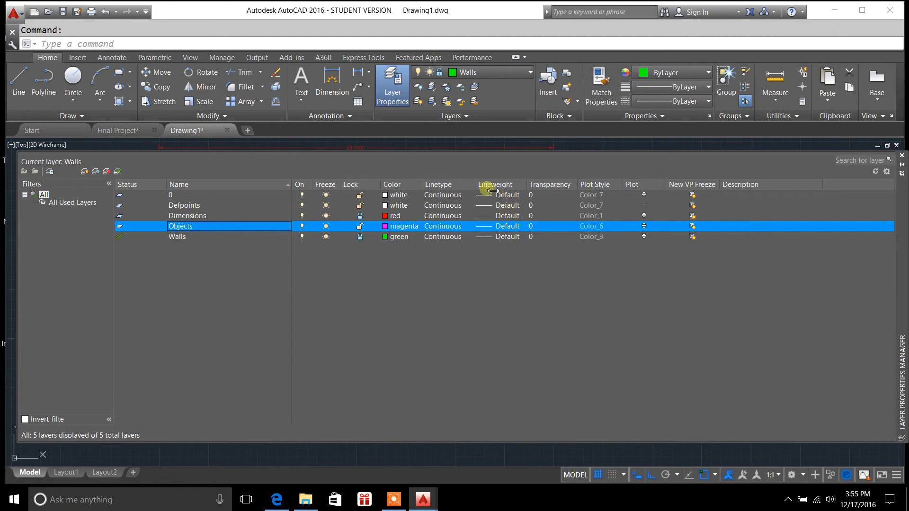
left_click(455, 195)
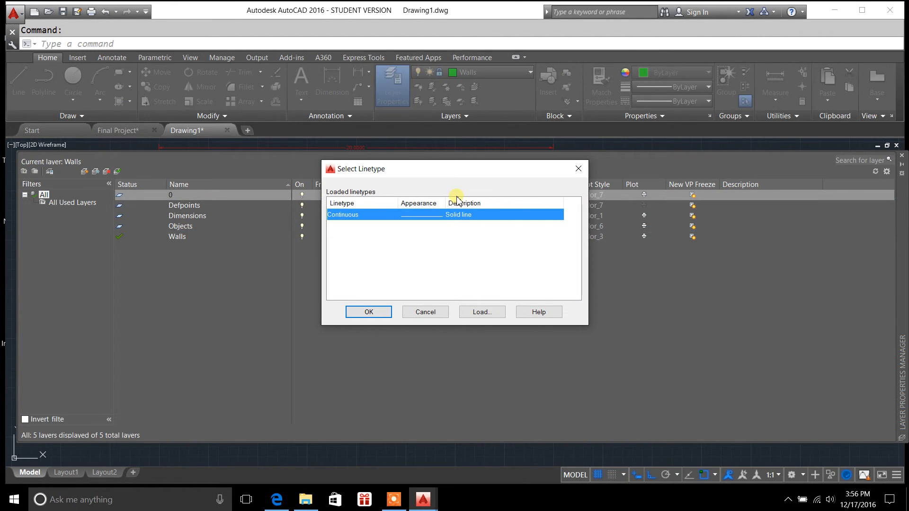
left_click(585, 169)
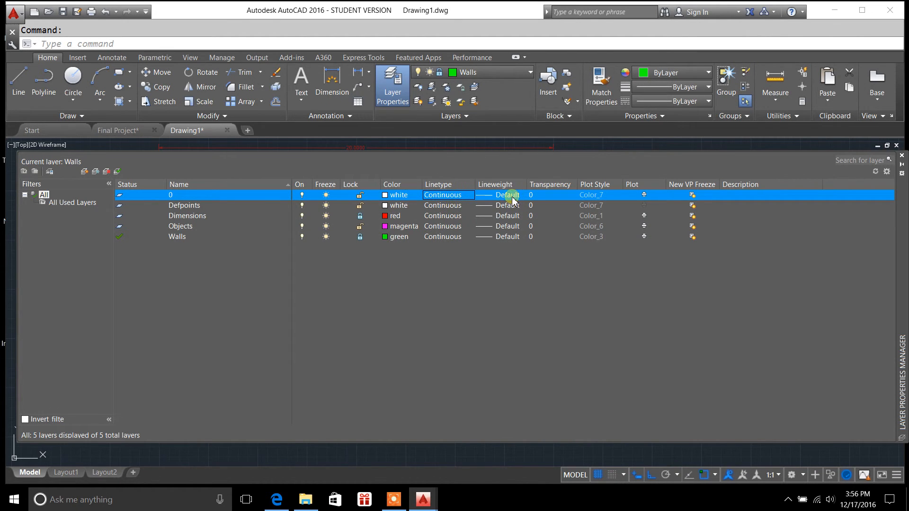
left_click(512, 195)
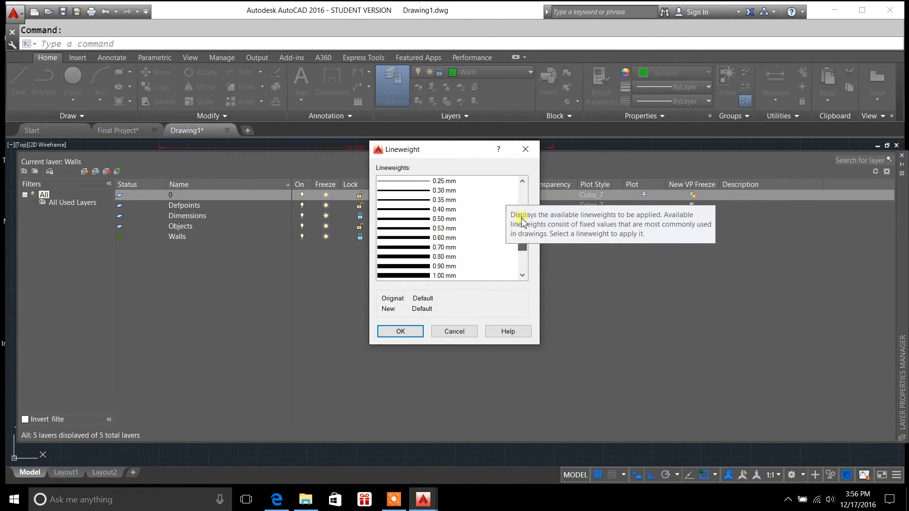
left_click(525, 150)
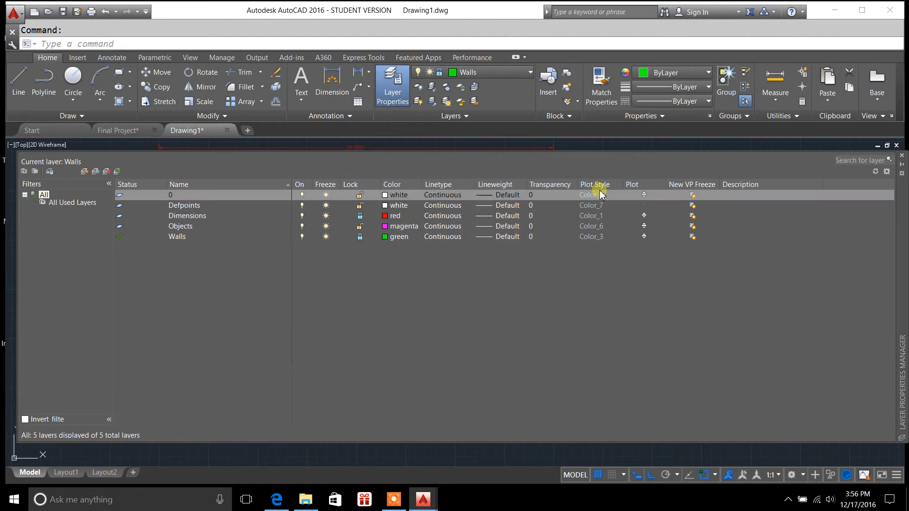
left_click(645, 195)
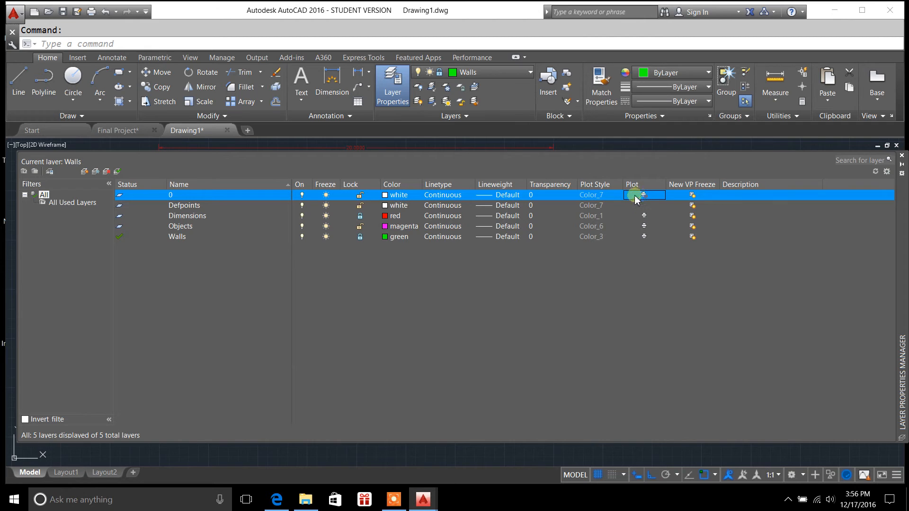
left_click(646, 203)
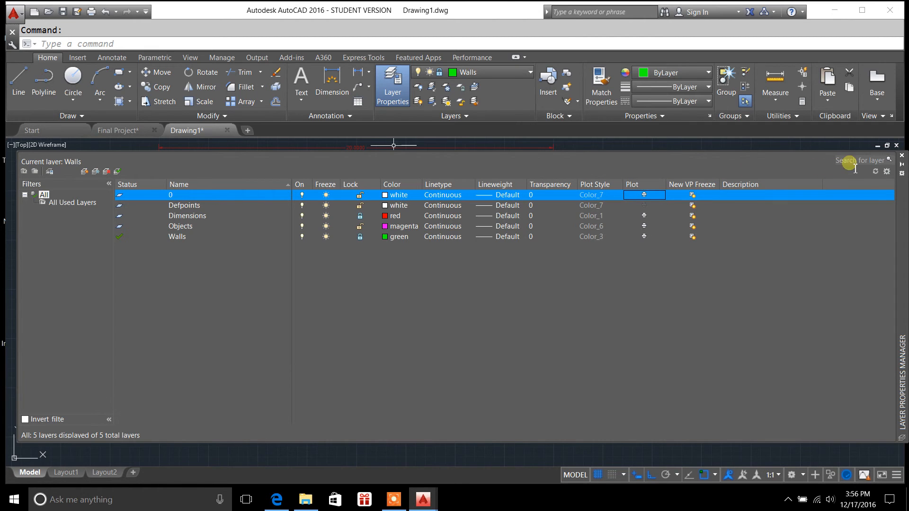
left_click(902, 156)
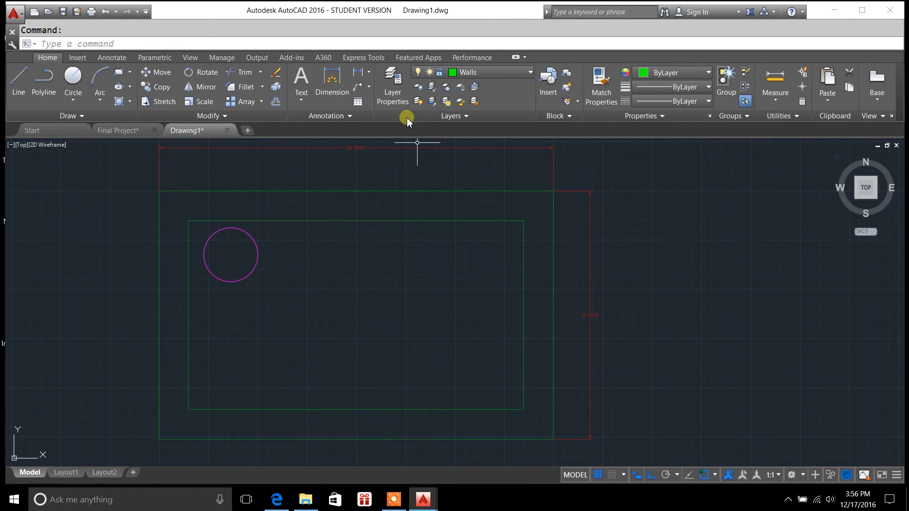
- Turn off plotting for the Walls layer in the layer properties
left_click(392, 86)
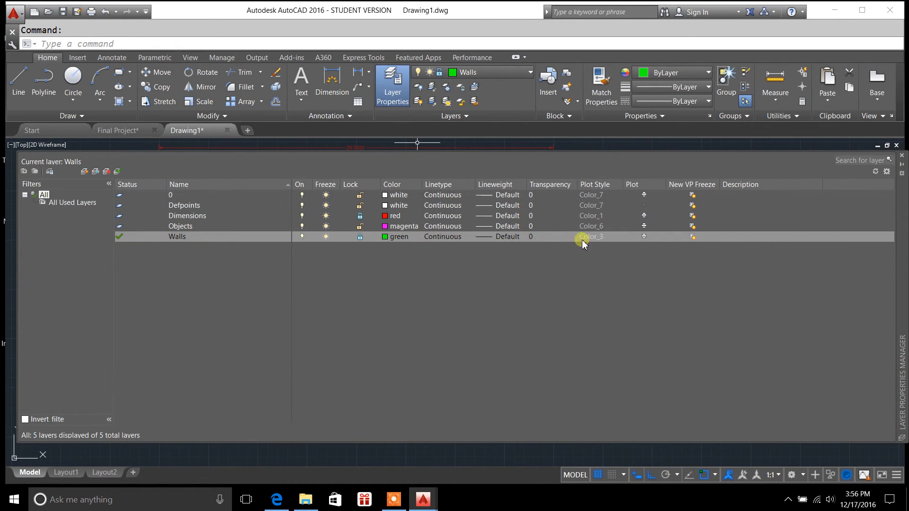
left_click(643, 237)
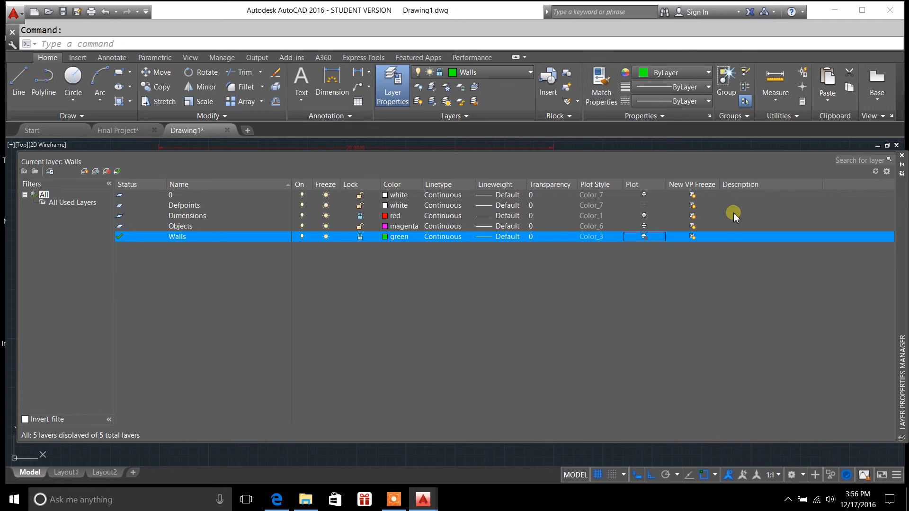
left_click(901, 155)
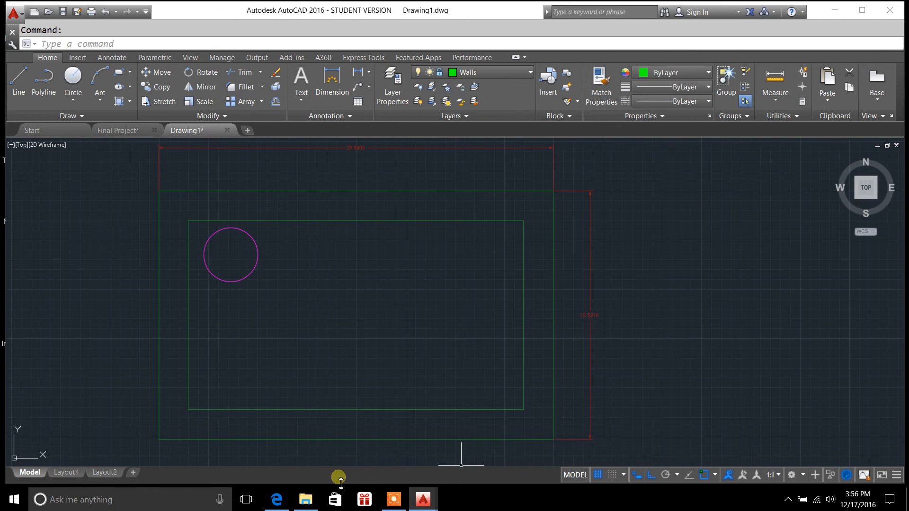
- Set up a plot of model space with the DWG To PDF.pc3 plotter and assign the defaultp.ctb plot style table to all layouts
right_click(29, 473)
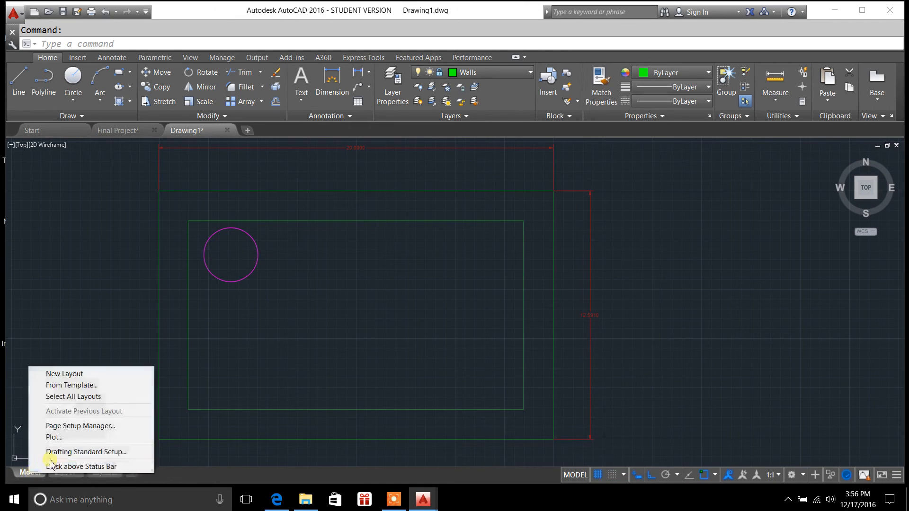
left_click(55, 436)
left_click(360, 277)
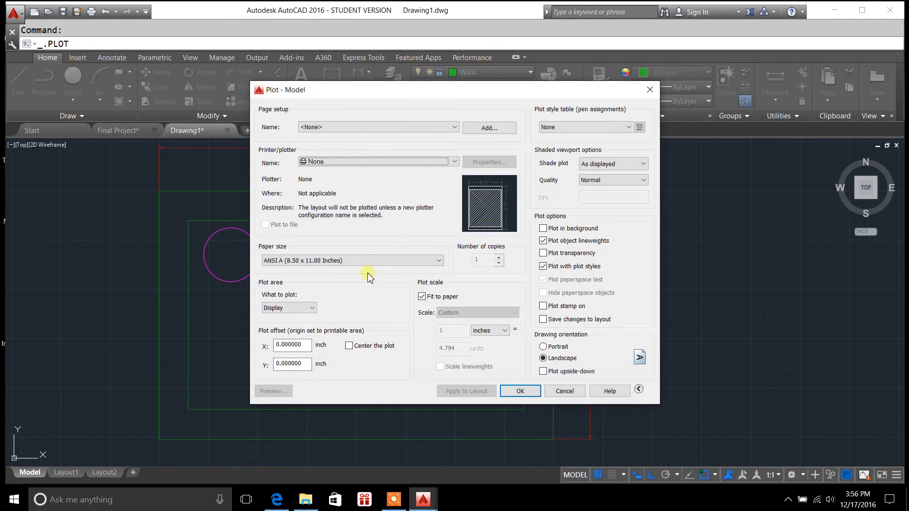
left_click(451, 160)
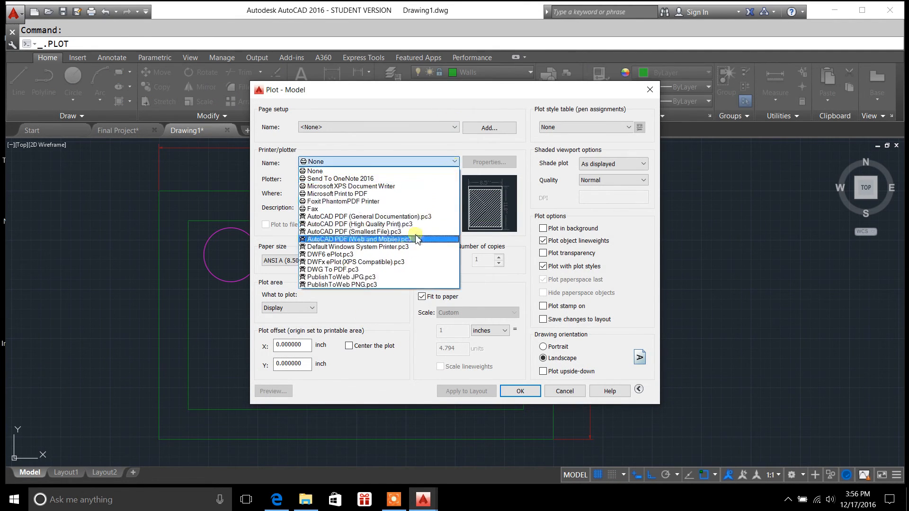
left_click(414, 262)
left_click(629, 127)
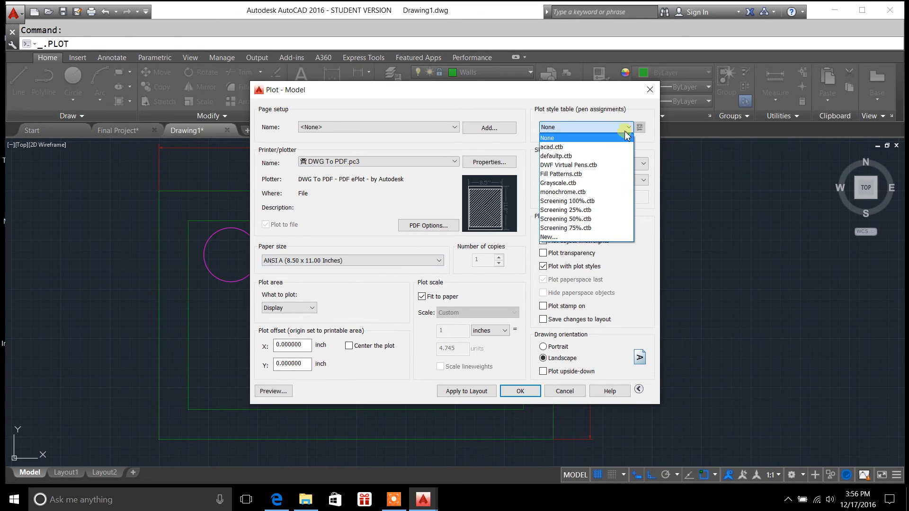
left_click(587, 151)
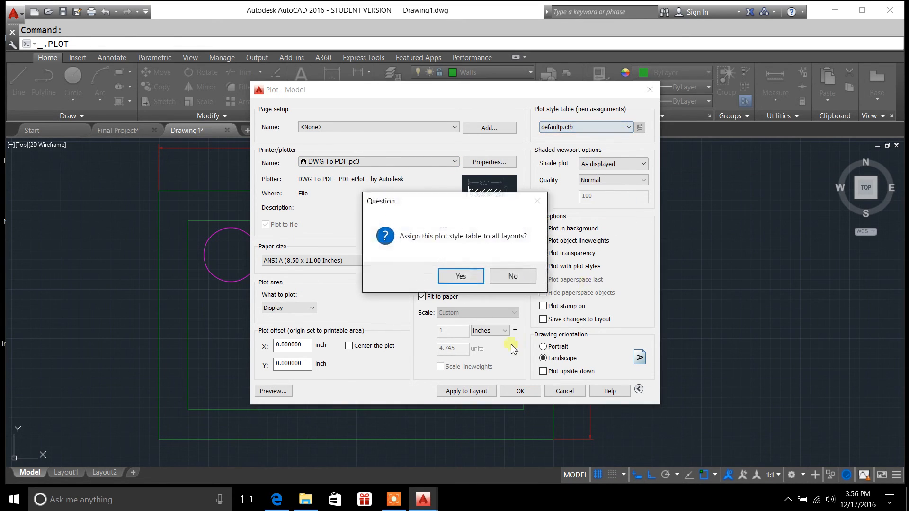
left_click(464, 278)
- Preview the plot of the current display and check which layers' objects appear on the sheet
left_click(273, 391)
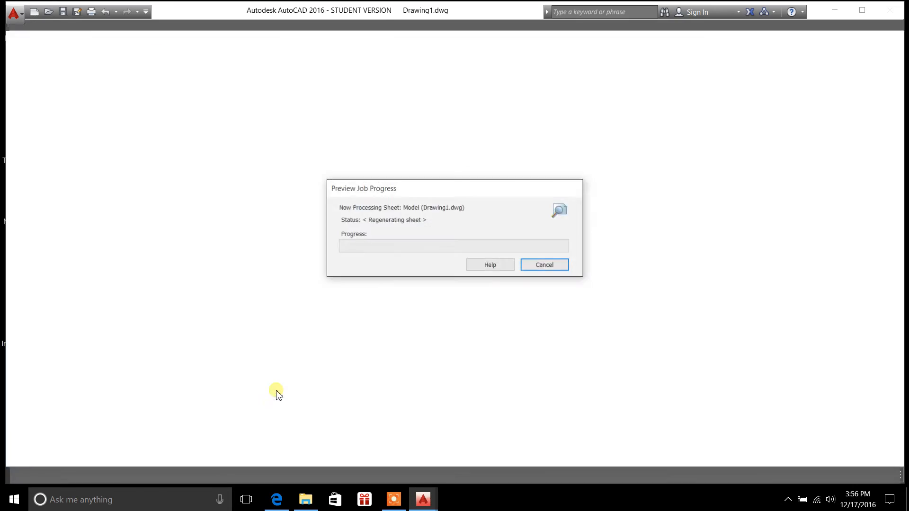
scroll(484, 330, "up", 4)
scroll(483, 330, "down", 4)
scroll(484, 330, "up", 2)
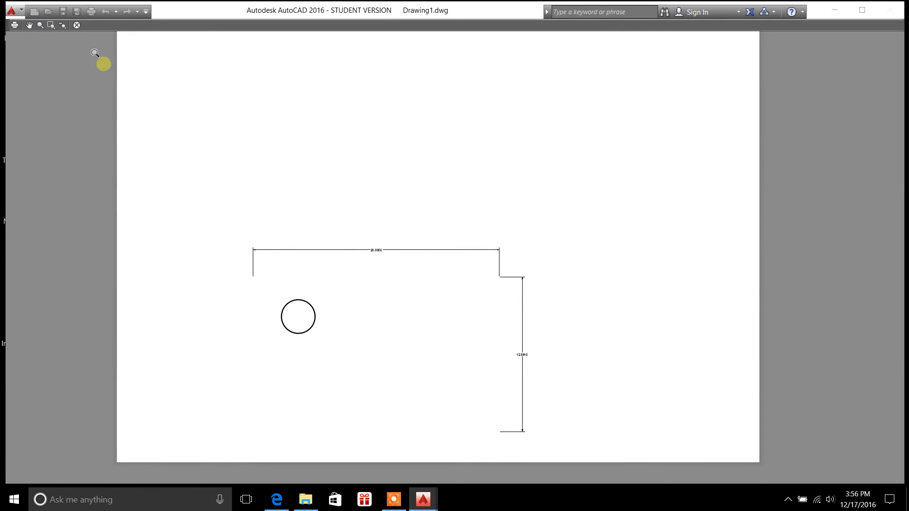
left_click(76, 25)
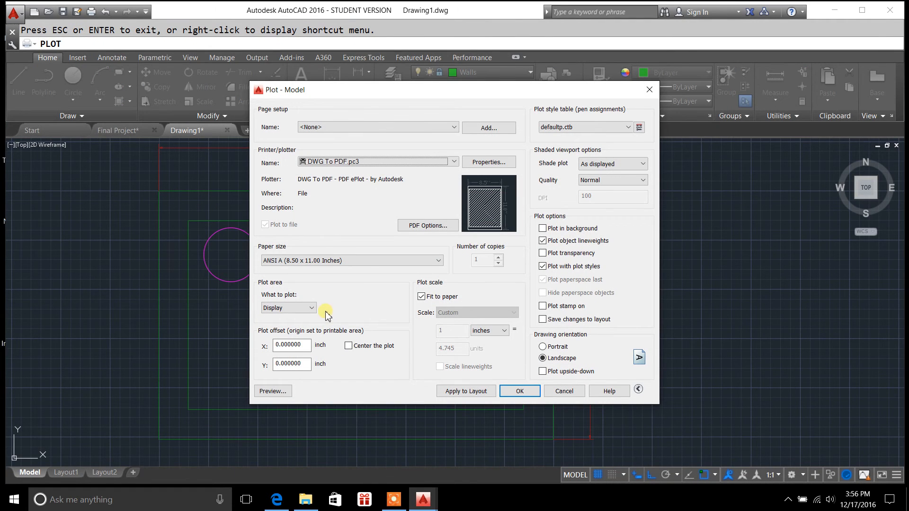
- Center the plot, set the plot area to Extents, preview the sheet, and close the plot setup without plotting
left_click(349, 345)
left_click(289, 308)
left_click(299, 320)
left_click(279, 391)
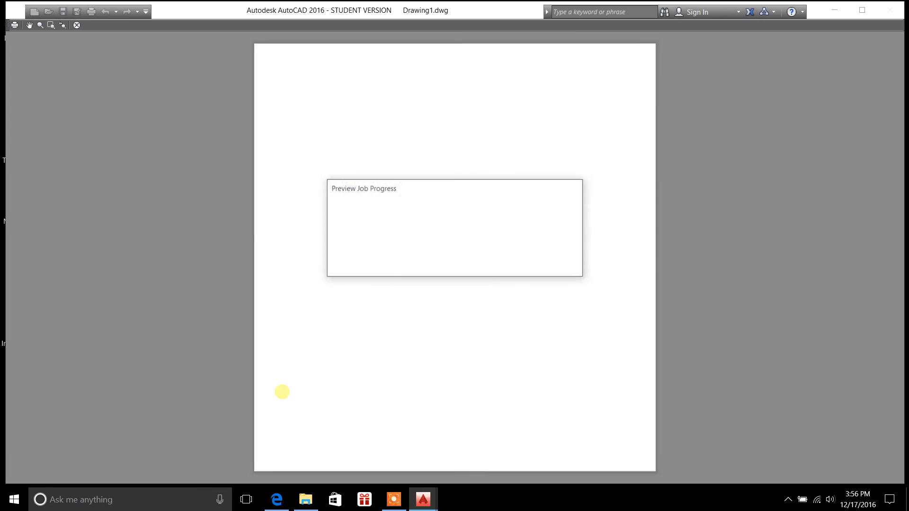
left_click(77, 26)
left_click(649, 90)
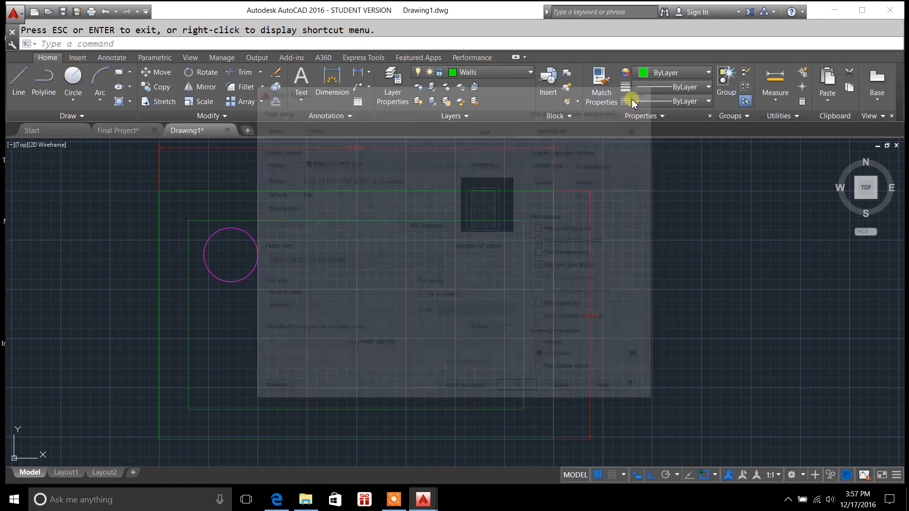
- Turn plotting back on for the Walls layer in the layer properties
left_click(393, 88)
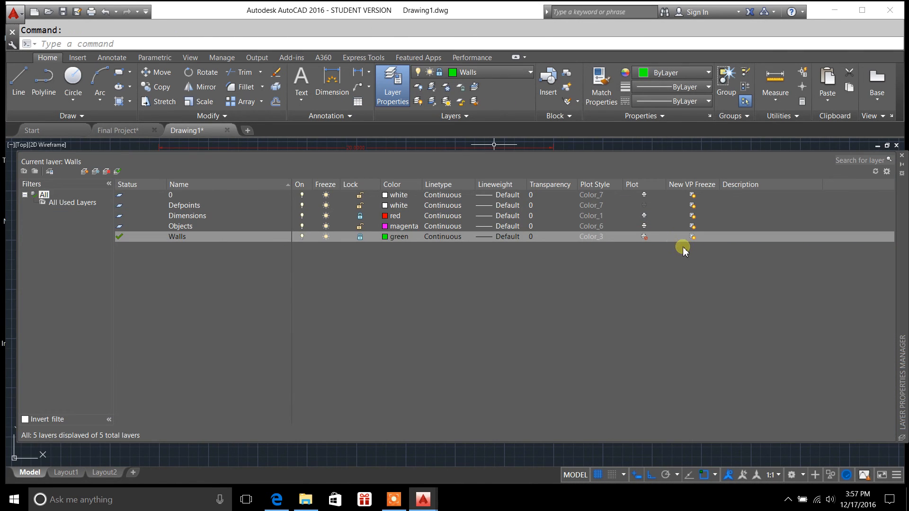
left_click(644, 236)
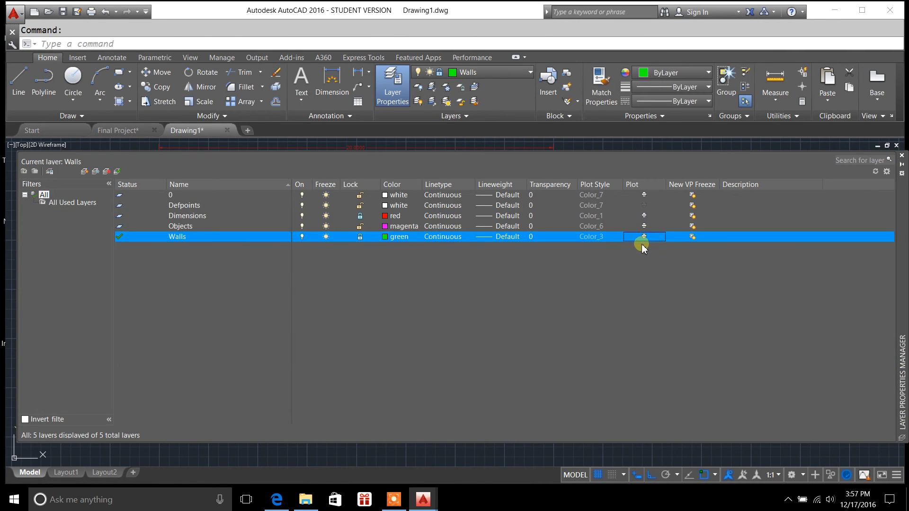
left_click(902, 156)
- Set up a model space plot with the plot area set to Extents, the plot centered and DWG To PDF.pc3 as plotter
right_click(38, 472)
left_click(62, 436)
left_click(379, 277)
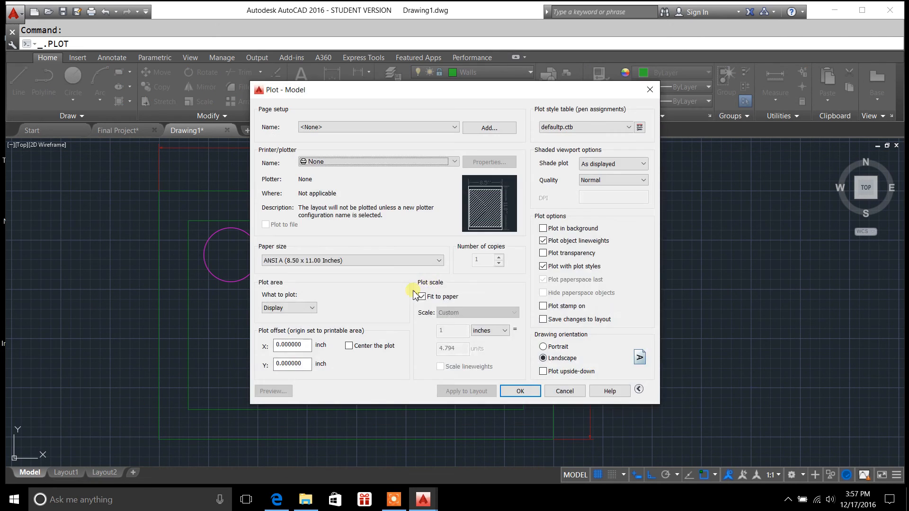
left_click(311, 308)
left_click(280, 323)
left_click(349, 347)
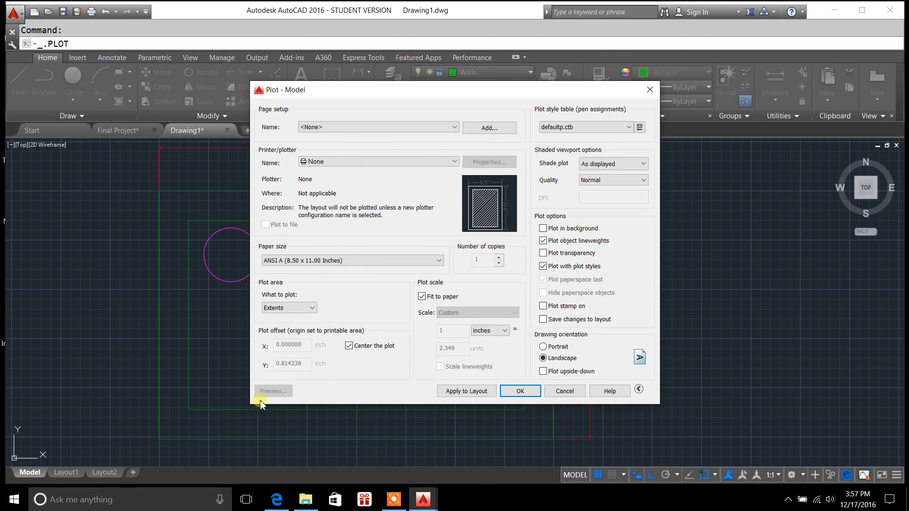
left_click(454, 161)
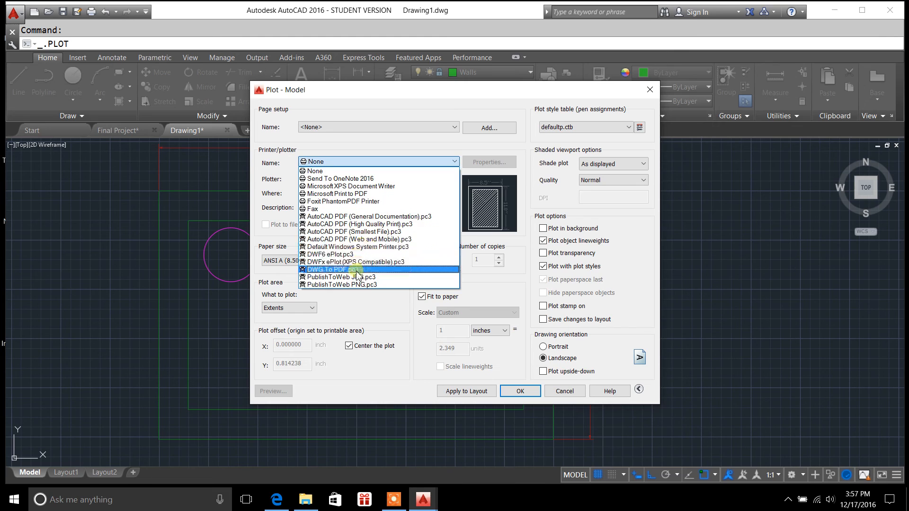
left_click(362, 378)
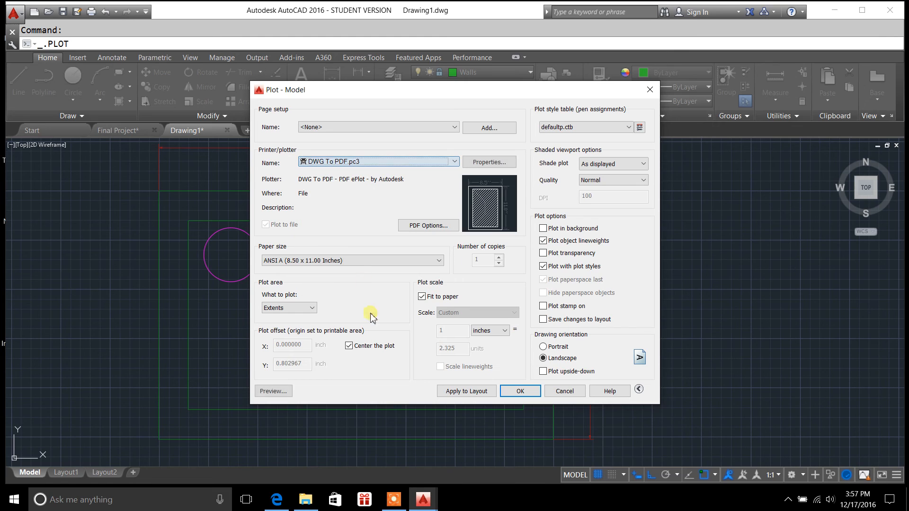
- Preview the centered extents plot to check the walls, and leave the plot setup without plotting
left_click(283, 393)
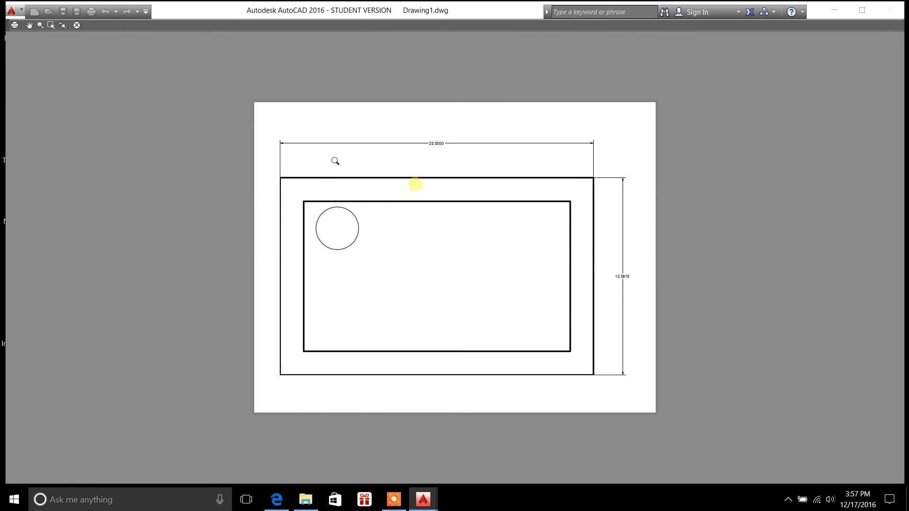
left_click(77, 25)
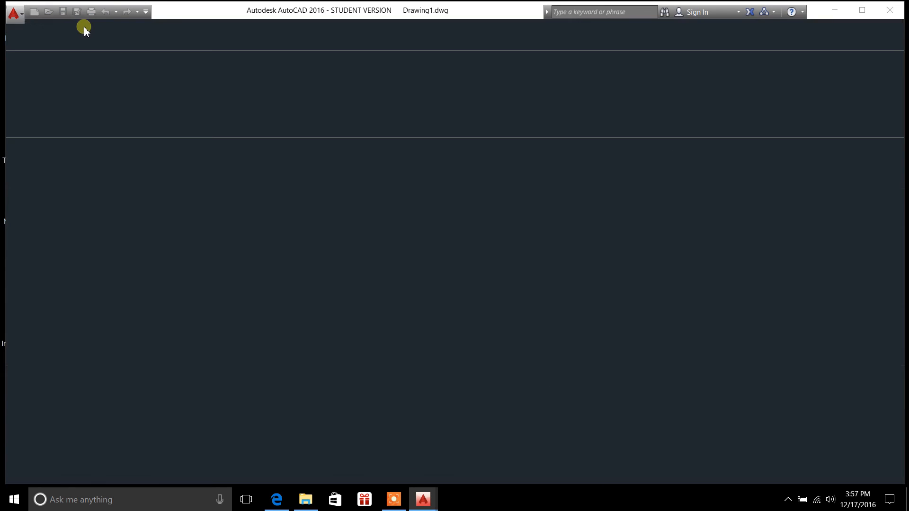
left_click(649, 90)
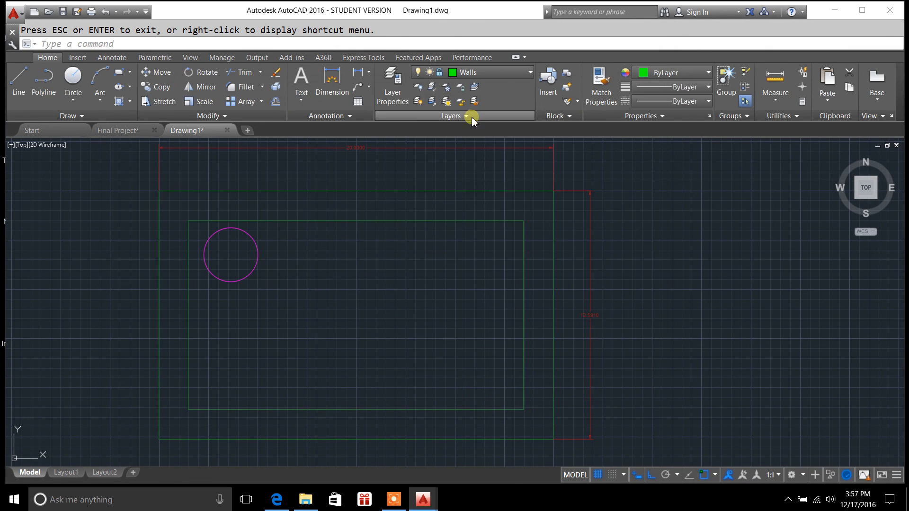
- Unlock the Dimensions and Walls layers in the layer properties
left_click(396, 107)
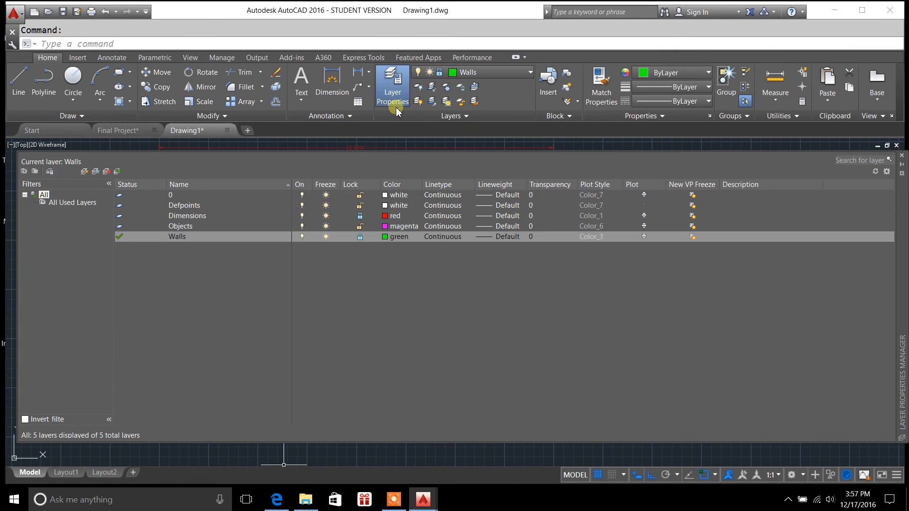
left_click(360, 216)
left_click(360, 241)
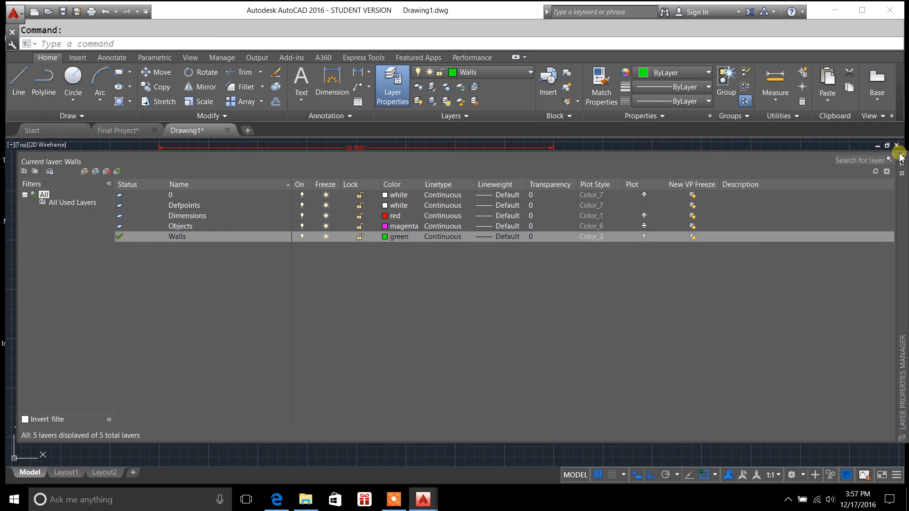
left_click(902, 156)
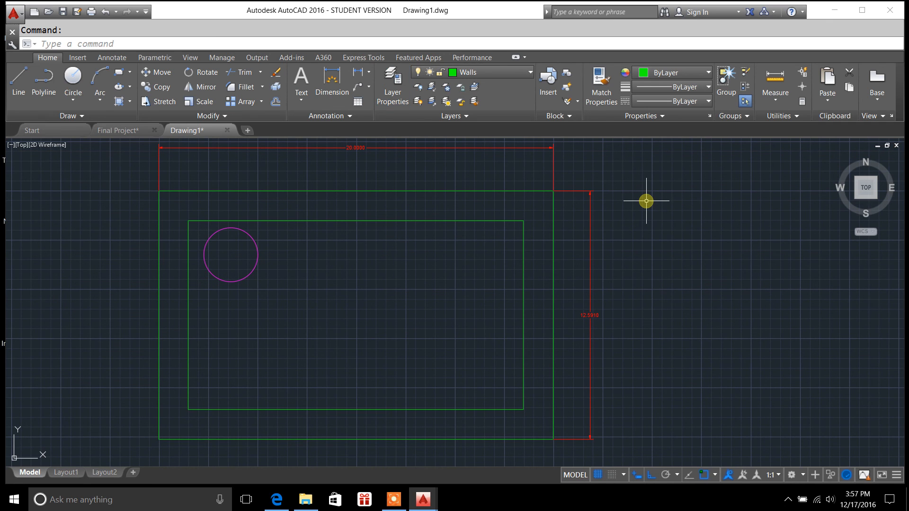